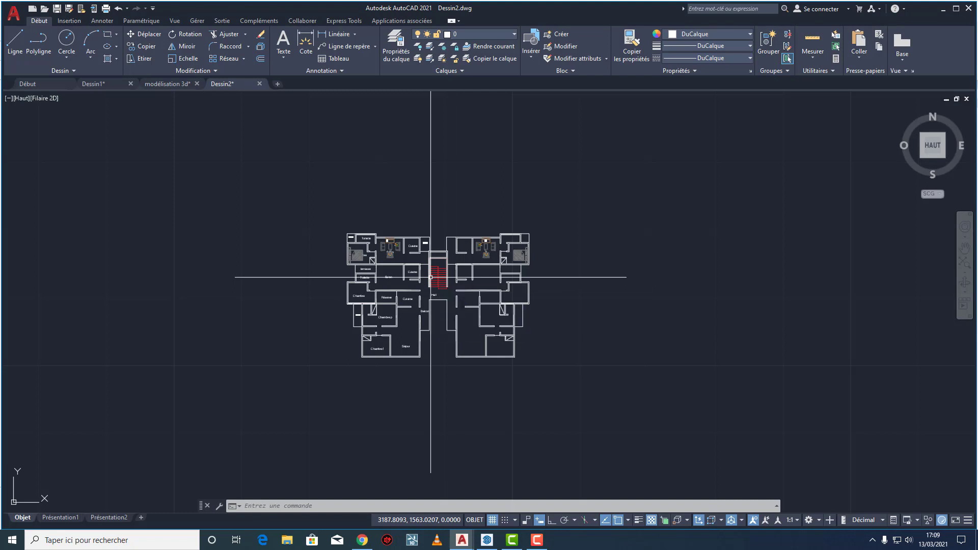
# Start saving the floor plan under a new name and create a folder "modélisation 3d" in OneDrive.
pyautogui.scroll(4, 410, 285)
pyautogui.scroll(-2, 448, 275)
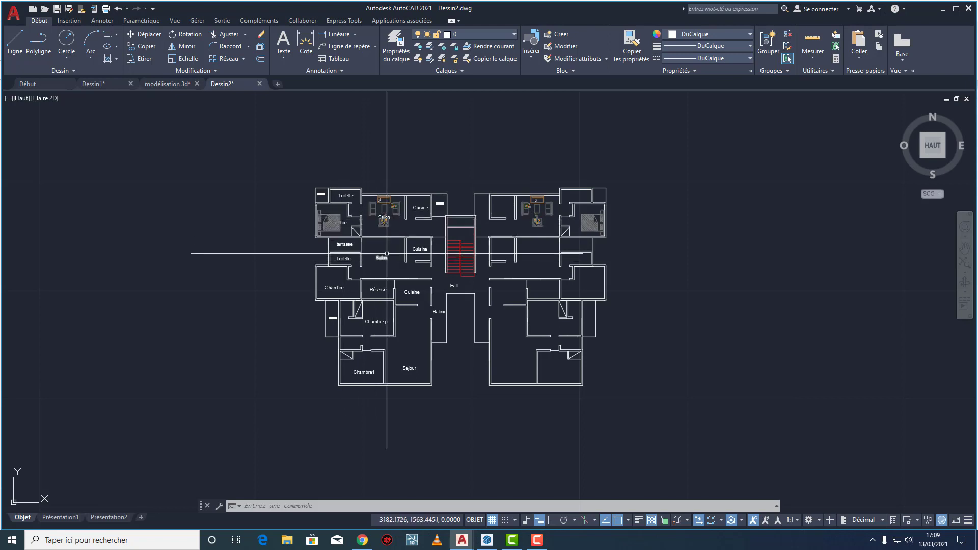
pyautogui.moveTo(601, 238); pyautogui.dragTo(589, 236, button='middle')
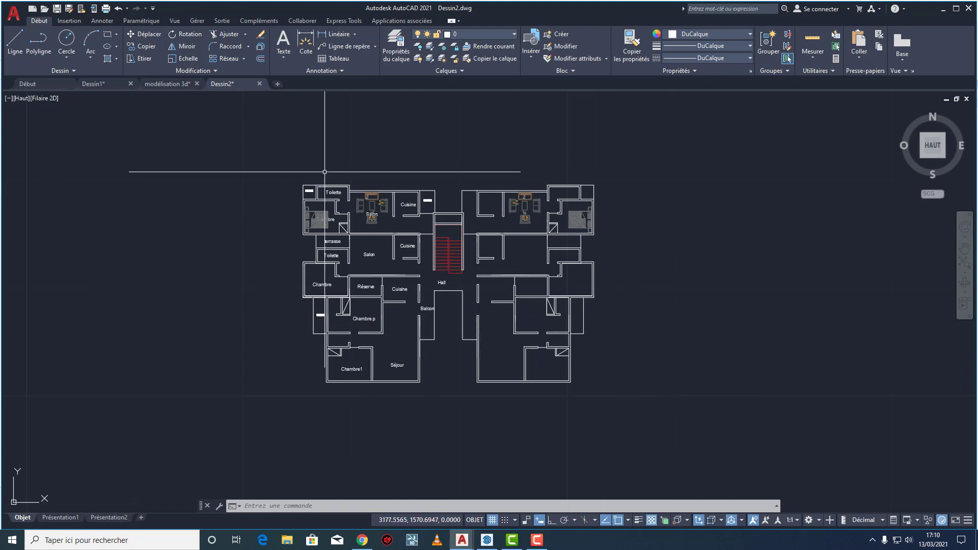
pyautogui.click(19, 14)
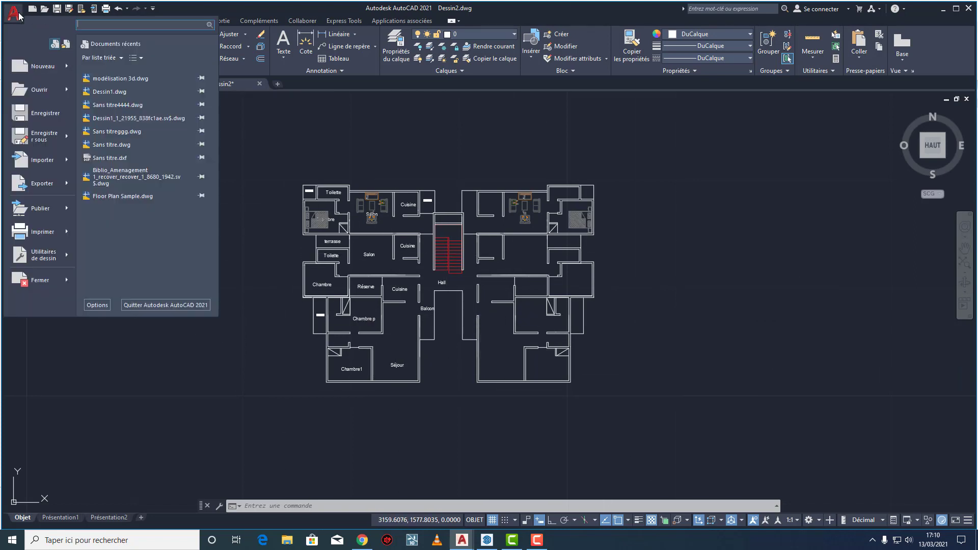
pyautogui.click(42, 142)
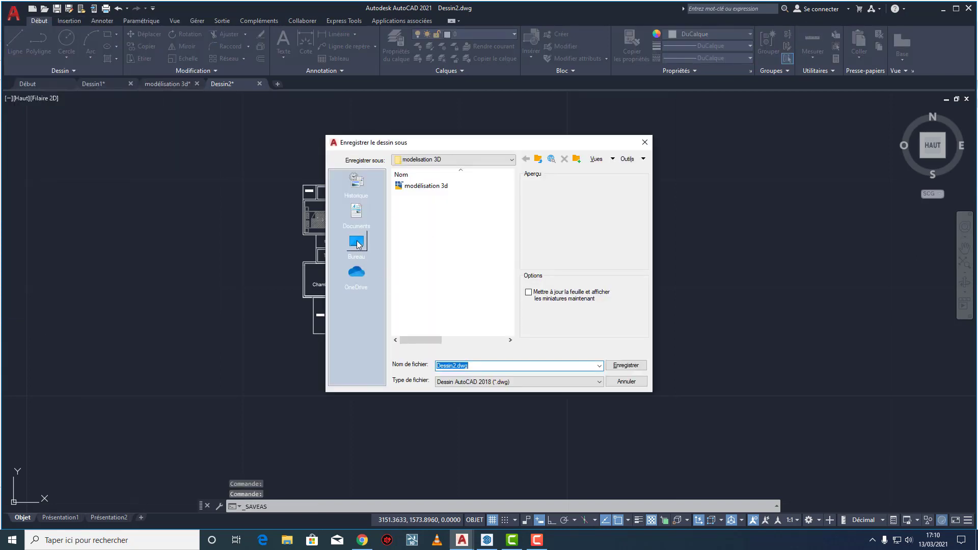
pyautogui.click(355, 275)
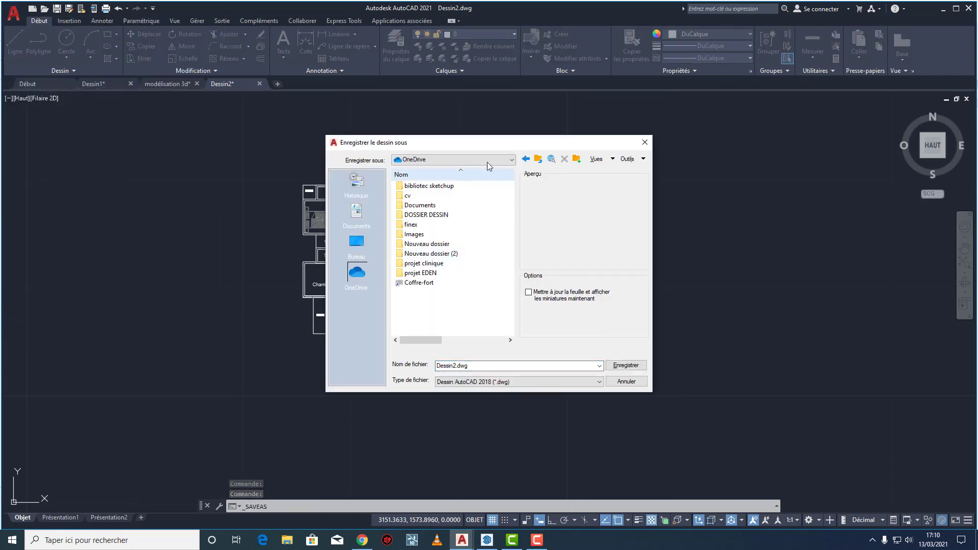
pyautogui.click(576, 159)
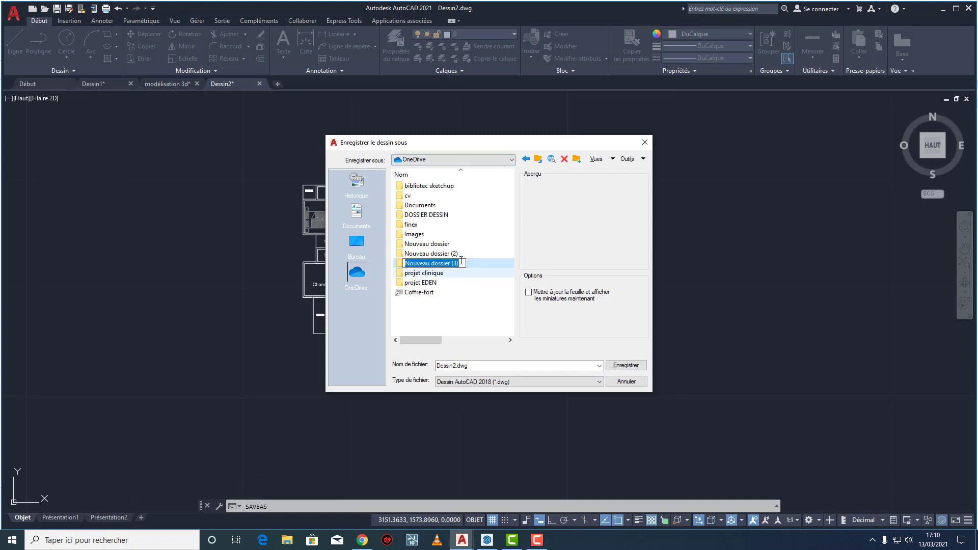
pyautogui.press('BackSpace')
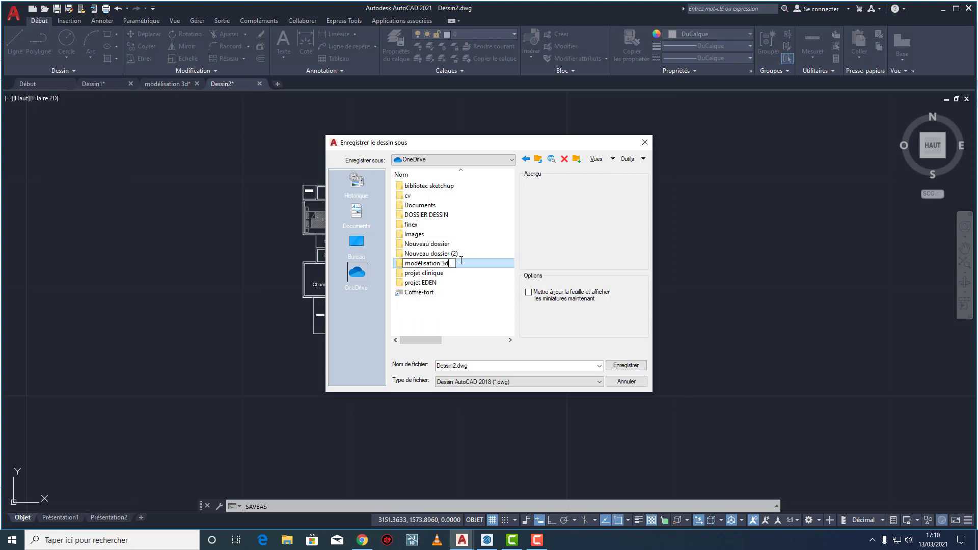
pyautogui.click(468, 263)
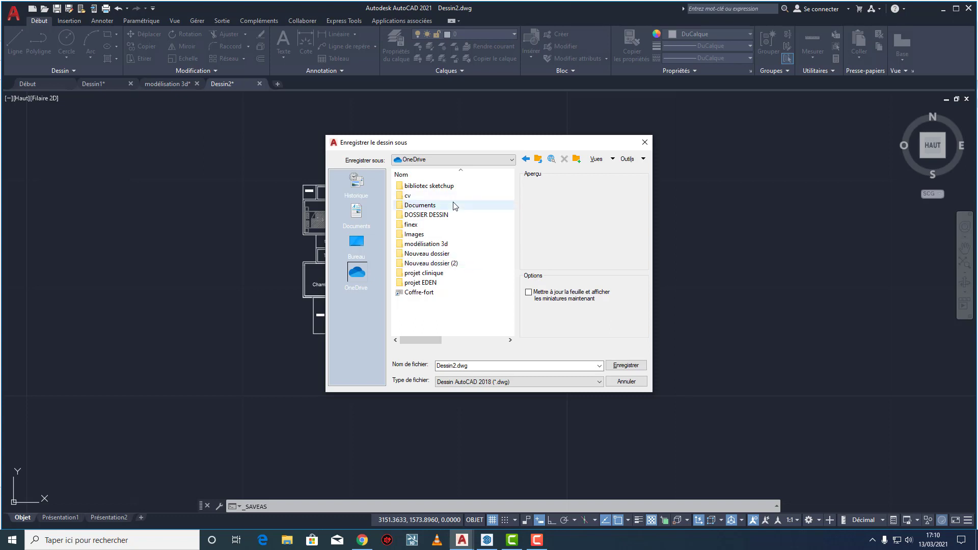
# Save the drawing as "dessin 1" in the modélisation 3d folder.
pyautogui.click(449, 245)
pyautogui.doubleClick(449, 245)
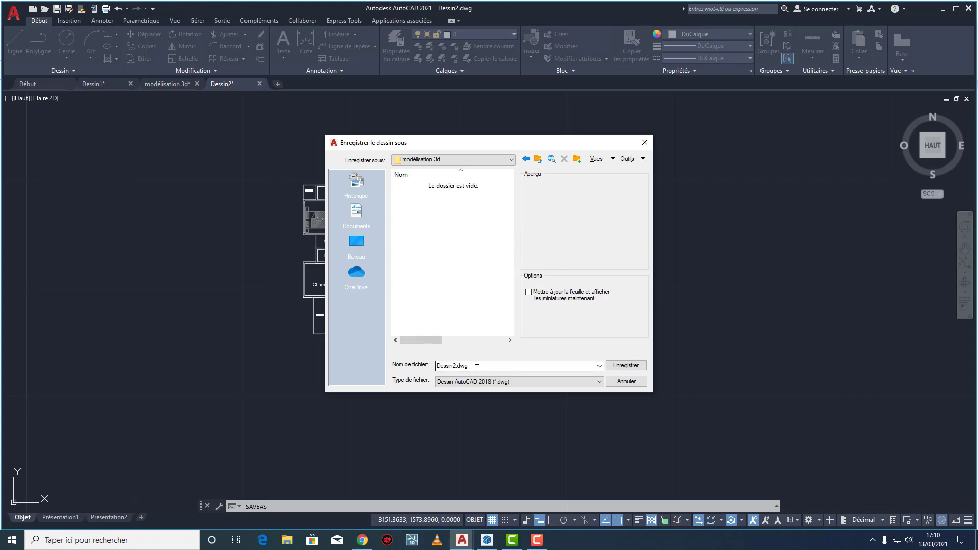
pyautogui.doubleClick(476, 367)
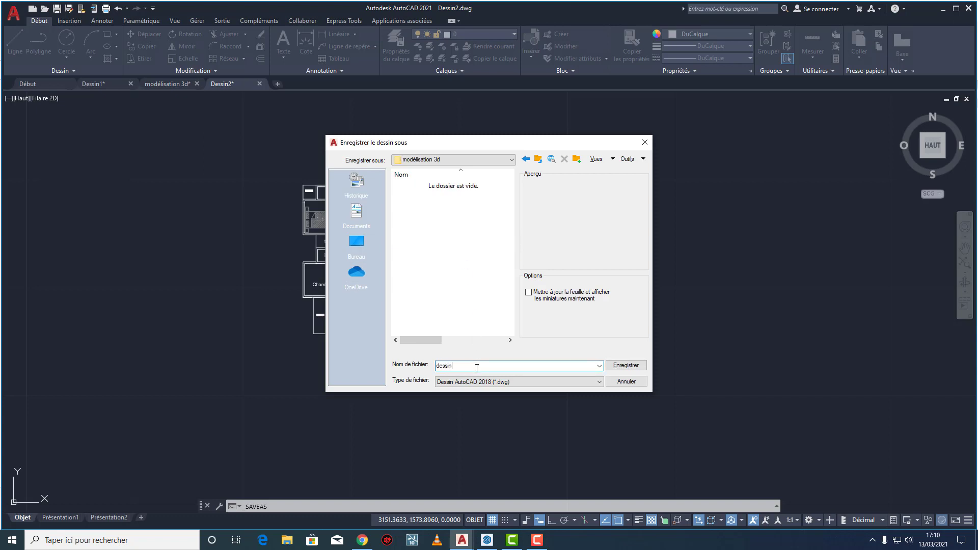
pyautogui.click(626, 365)
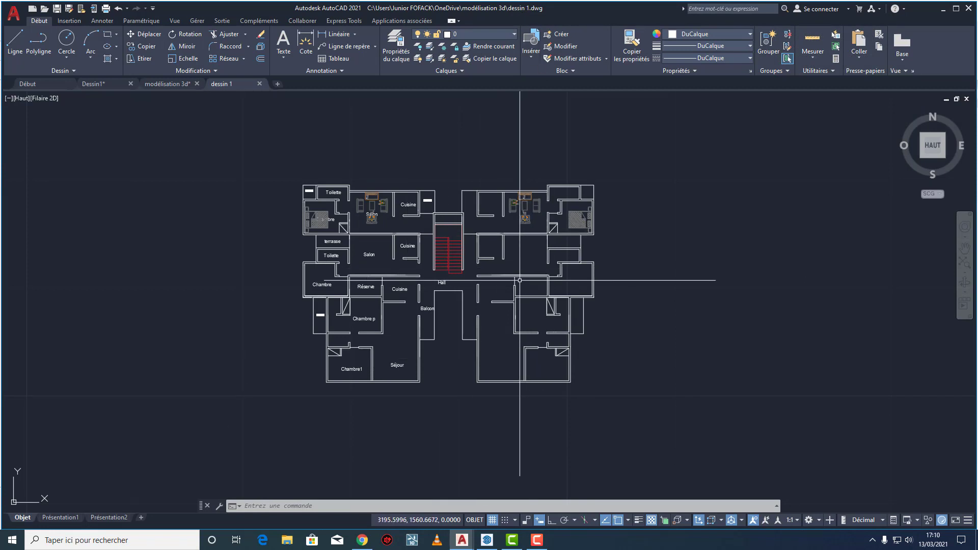
pyautogui.click(484, 543)
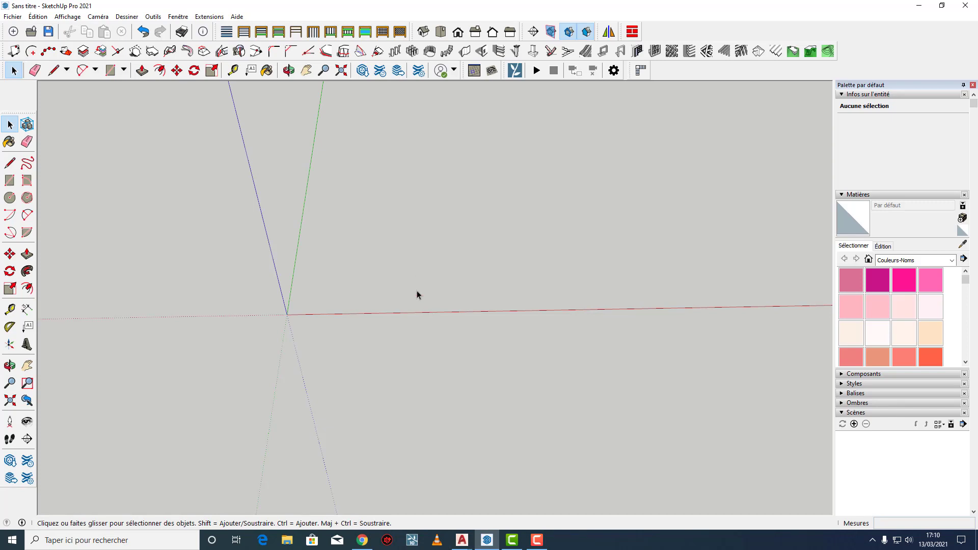
pyautogui.moveTo(463, 343); pyautogui.dragTo(391, 304, button='middle')
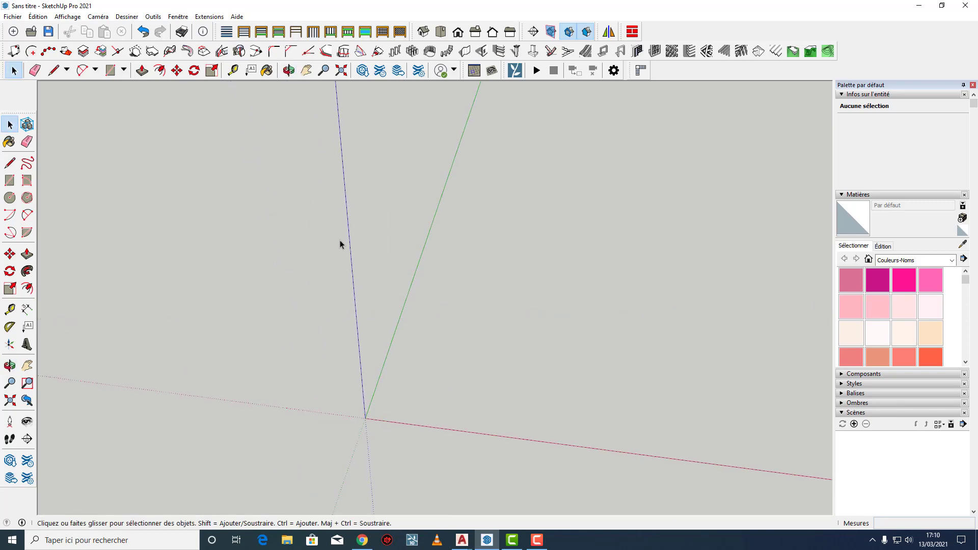
pyautogui.moveTo(339, 239); pyautogui.dragTo(489, 357, button='middle')
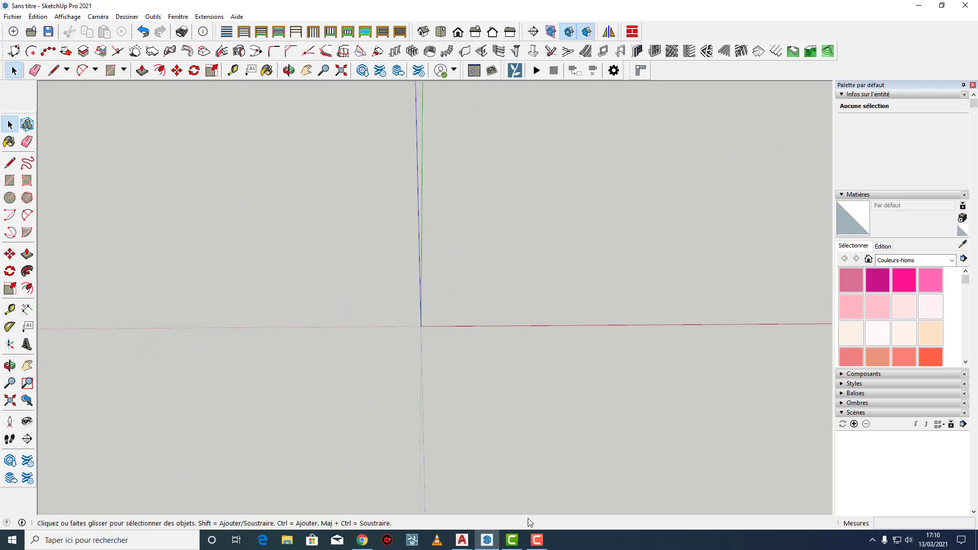
pyautogui.moveTo(462, 541)
pyautogui.click(570, 497)
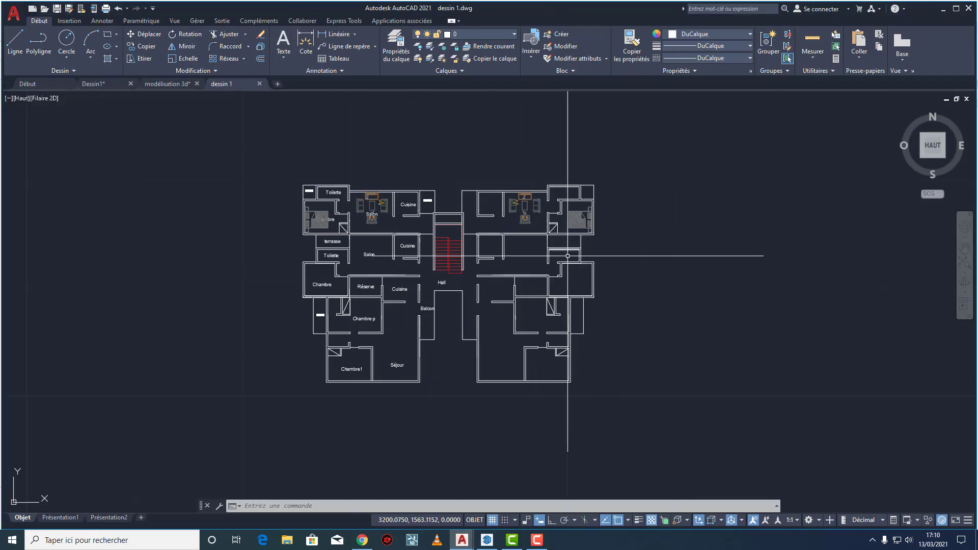
# Switch to SketchUp and import the file dessin 1 from the OneDrive folder modélisation 3d.
pyautogui.click(488, 543)
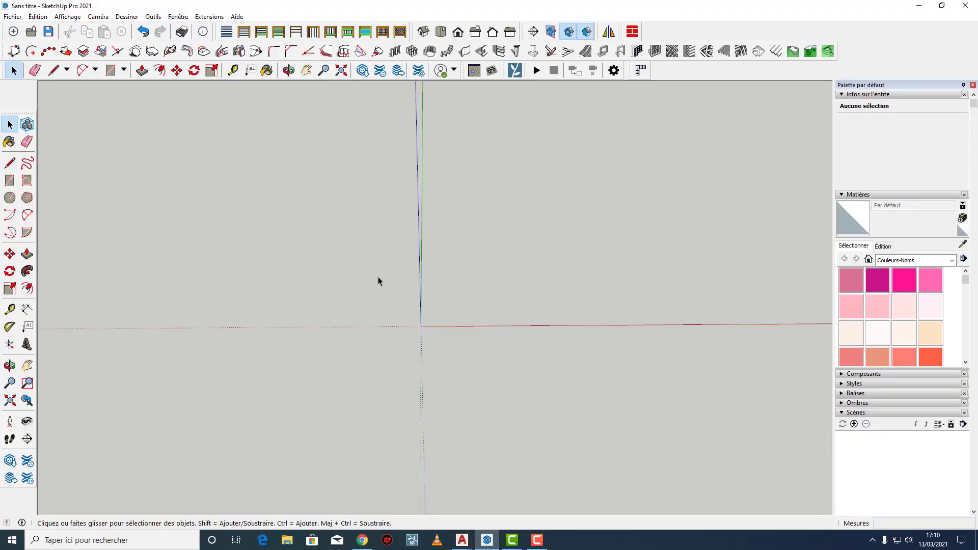
pyautogui.moveTo(378, 278); pyautogui.dragTo(351, 275, button='middle')
pyautogui.scroll(1, 396, 277)
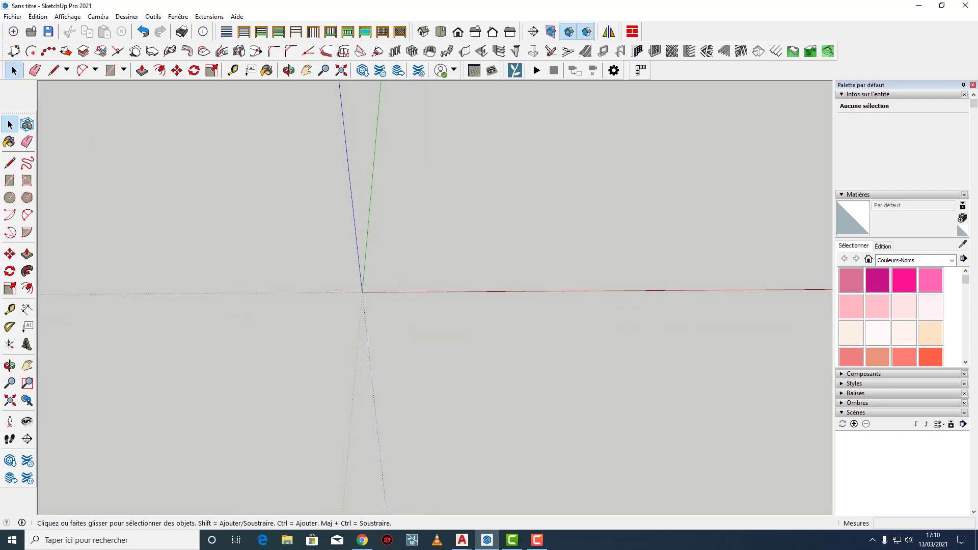
pyautogui.click(14, 19)
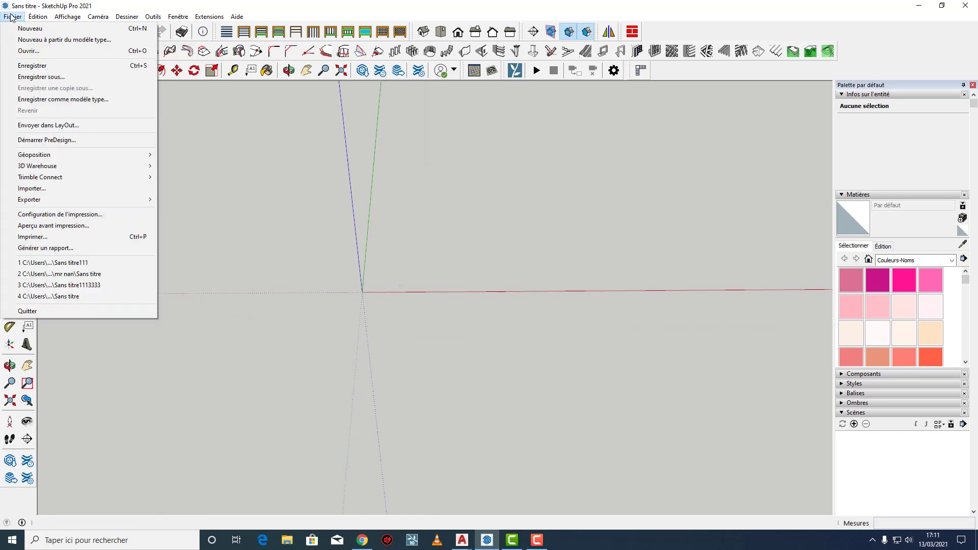
pyautogui.click(45, 188)
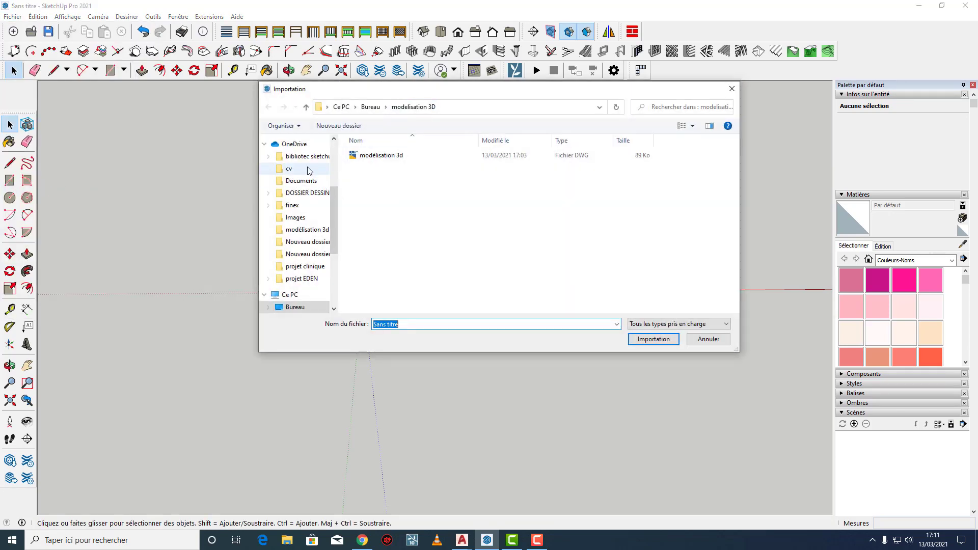
pyautogui.click(304, 146)
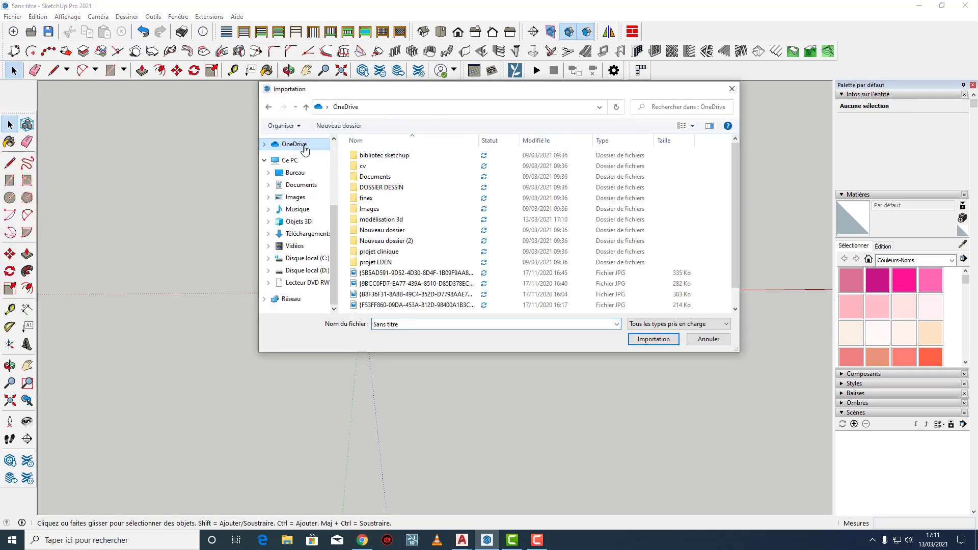
pyautogui.doubleClick(392, 220)
pyautogui.click(375, 159)
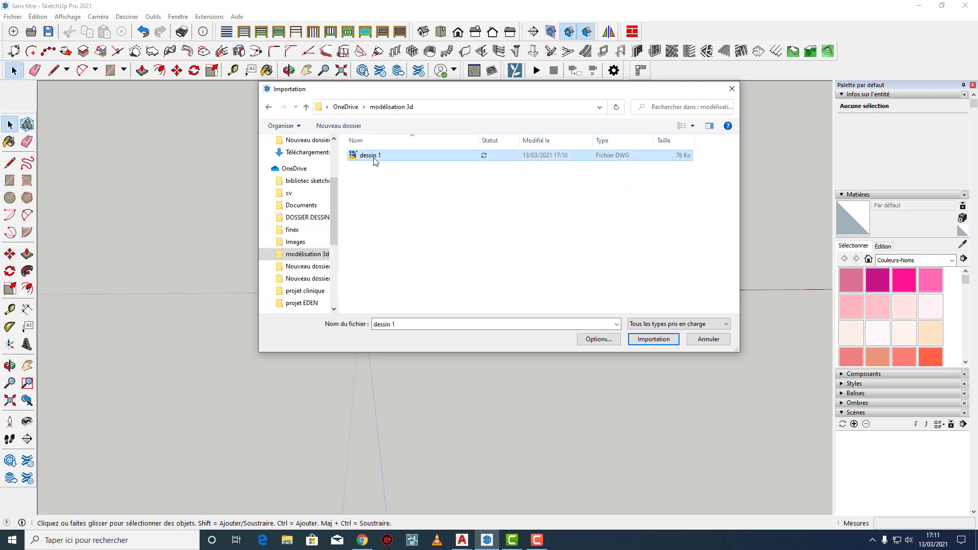
pyautogui.click(658, 340)
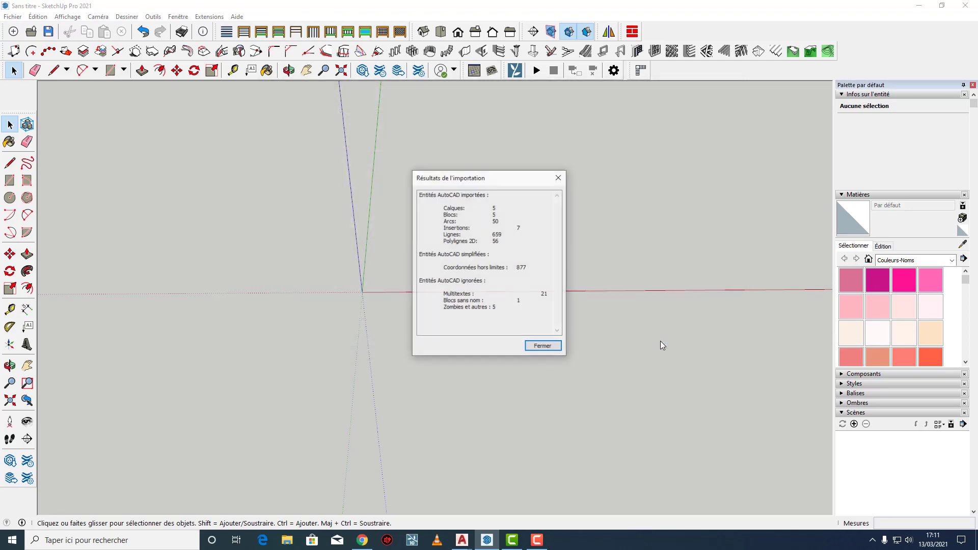
pyautogui.click(544, 347)
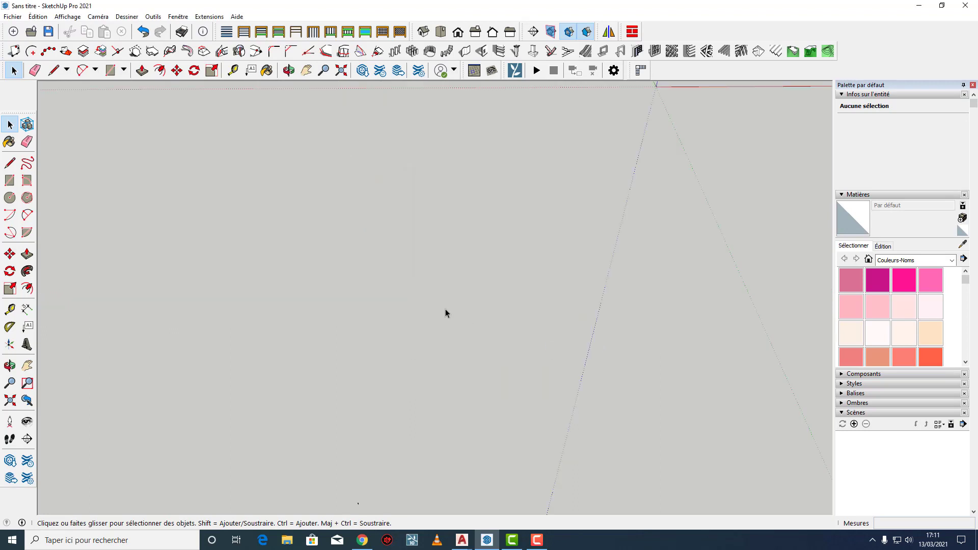
# Select everything in the model and locate the imported floor plan near the origin.
pyautogui.scroll(-3, 438, 293)
pyautogui.scroll(-4, 395, 238)
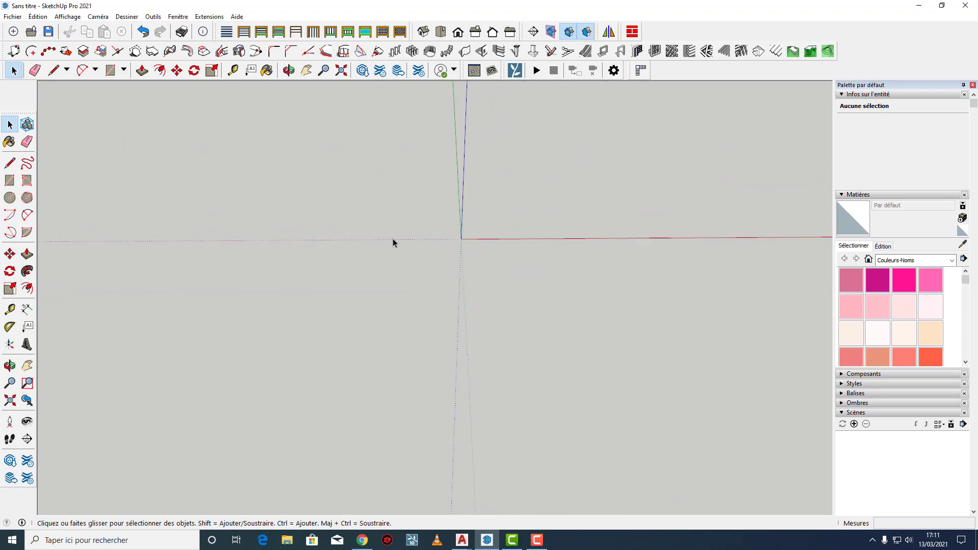
pyautogui.scroll(-5, 362, 291)
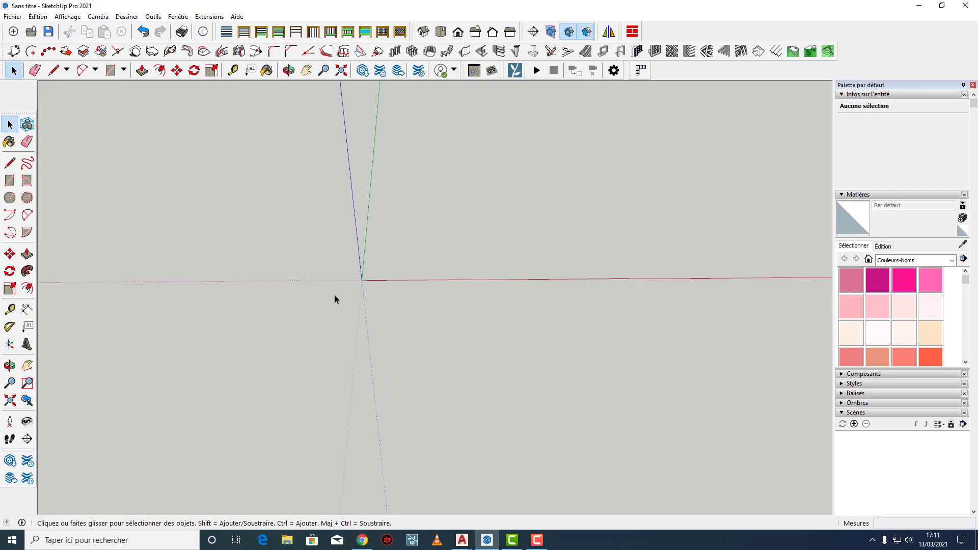
pyautogui.moveTo(407, 289); pyautogui.dragTo(354, 297, button='middle')
pyautogui.hotkey('ctrl', 'a')
pyautogui.scroll(10, 335, 283)
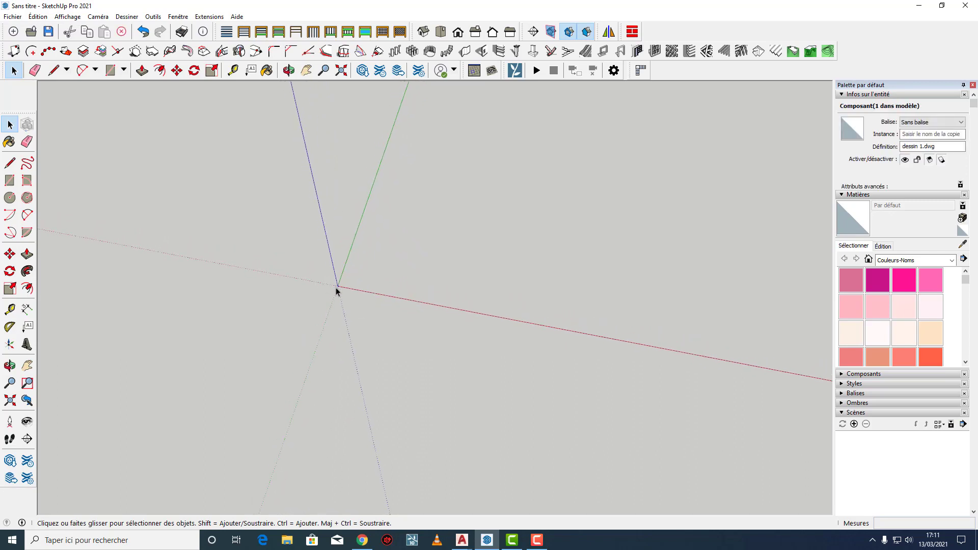
pyautogui.scroll(15, 348, 291)
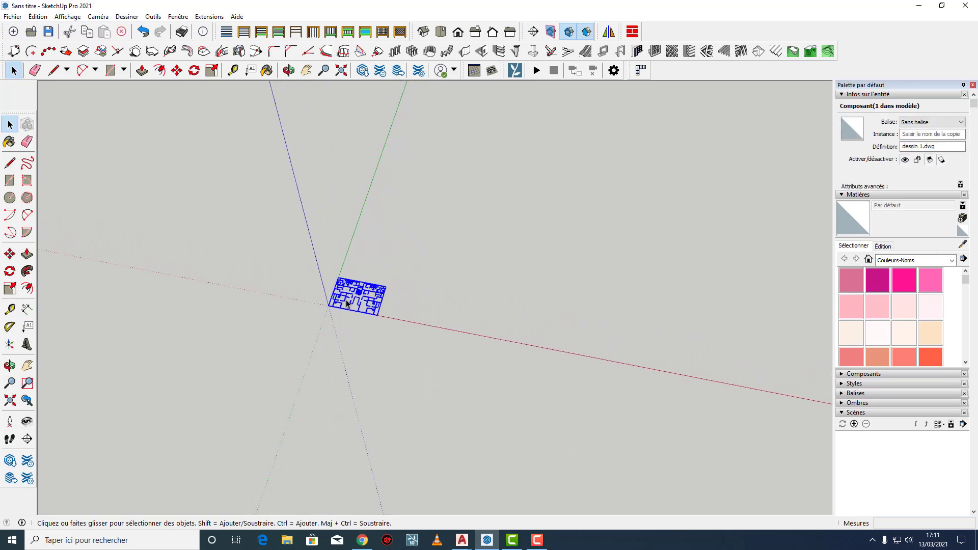
pyautogui.scroll(-5, 360, 279)
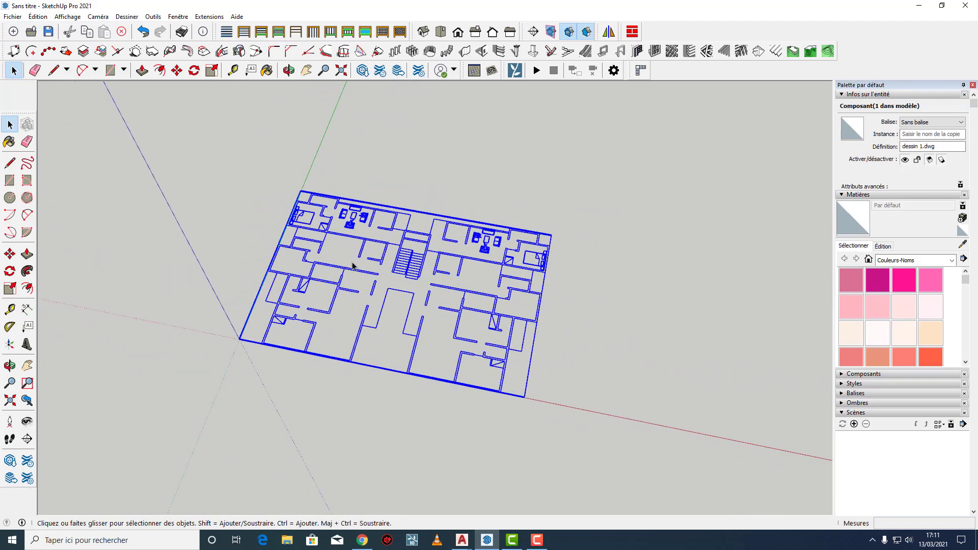
pyautogui.scroll(2, 364, 275)
pyautogui.scroll(-1, 364, 274)
pyautogui.scroll(2, 365, 280)
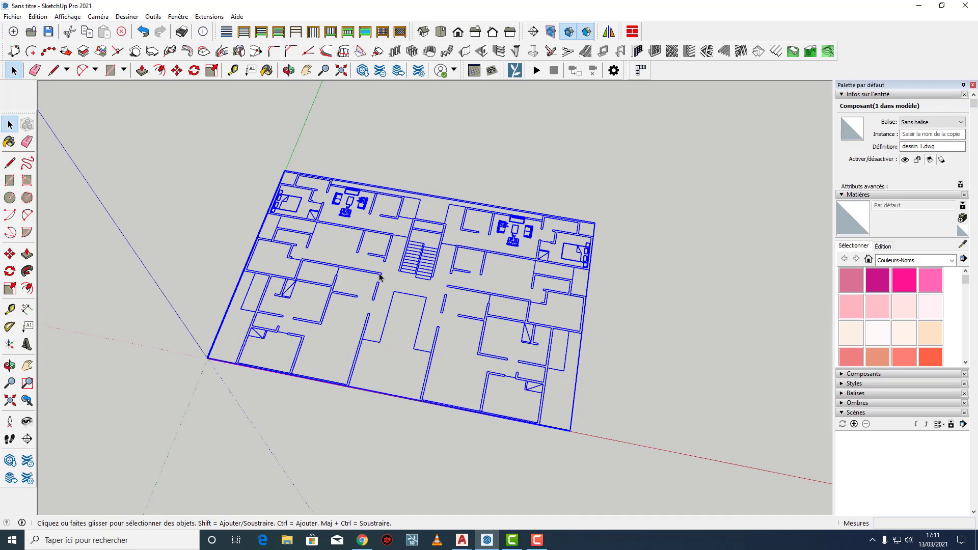
# Try exploding the imported floor plan component, and undo the explosion.
pyautogui.rightClick(380, 276)
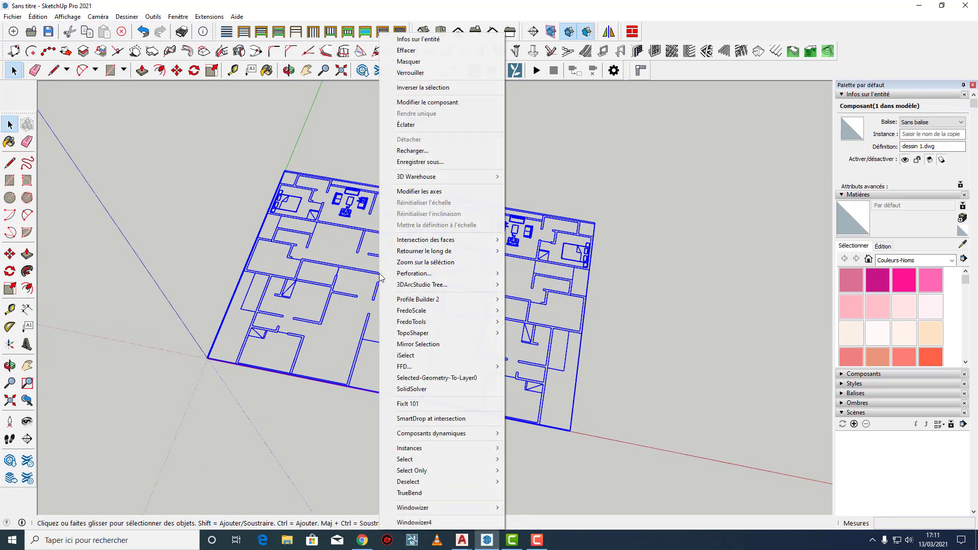
pyautogui.click(414, 126)
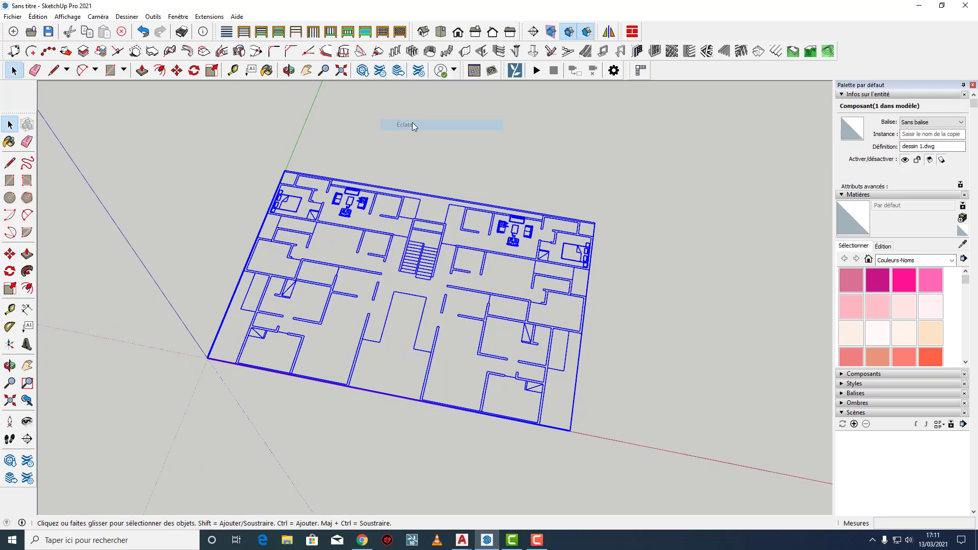
pyautogui.click(412, 179)
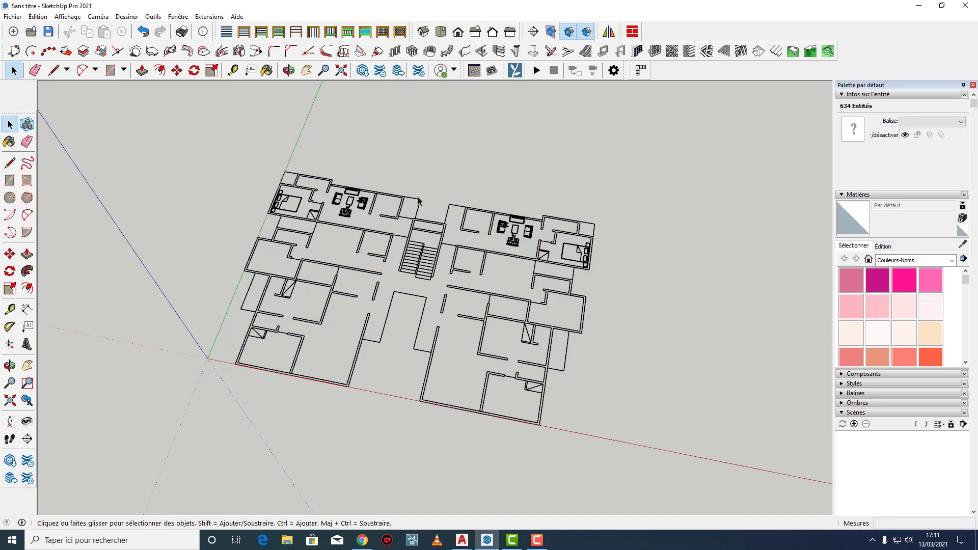
pyautogui.click(145, 33)
# Explode the dessin 1.dwg floor plan component into separate entities.
pyautogui.click(414, 225)
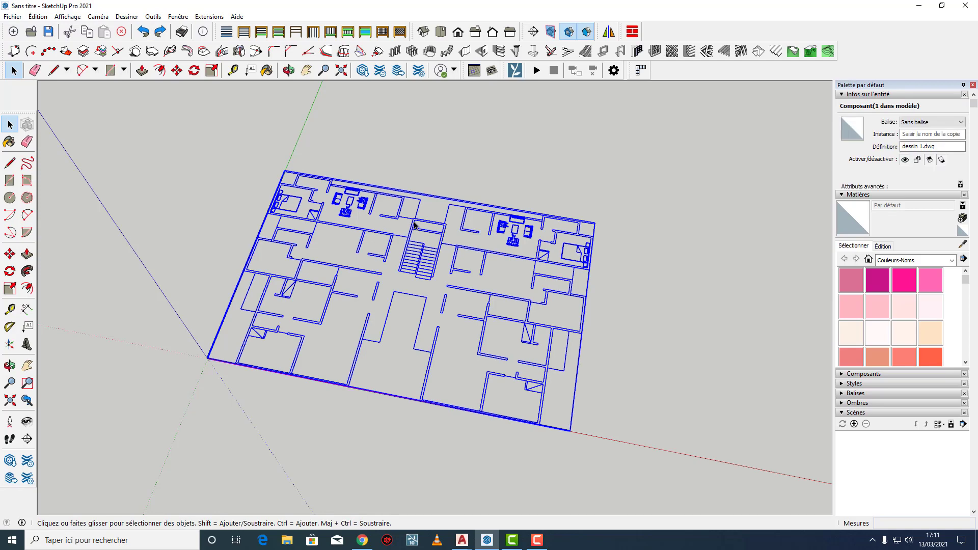
pyautogui.rightClick(414, 225)
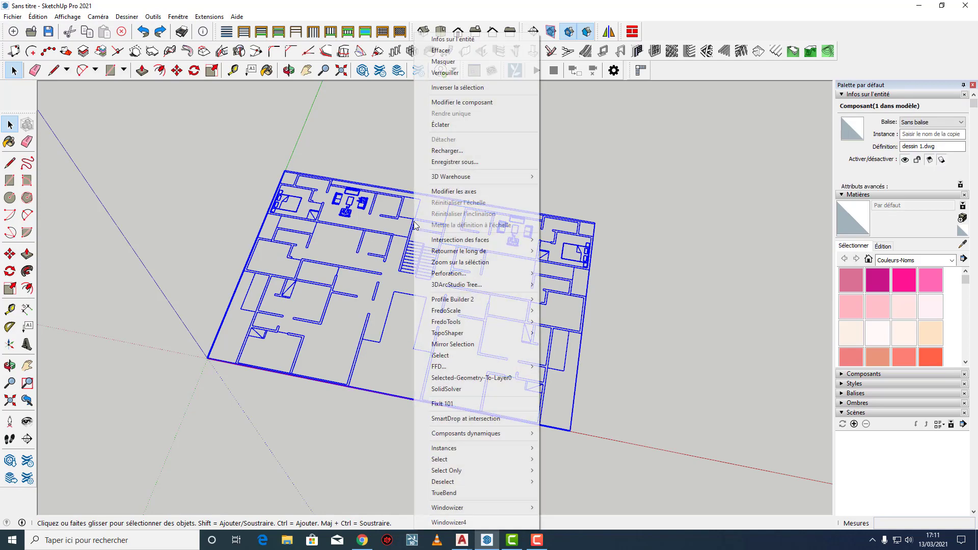
pyautogui.click(460, 124)
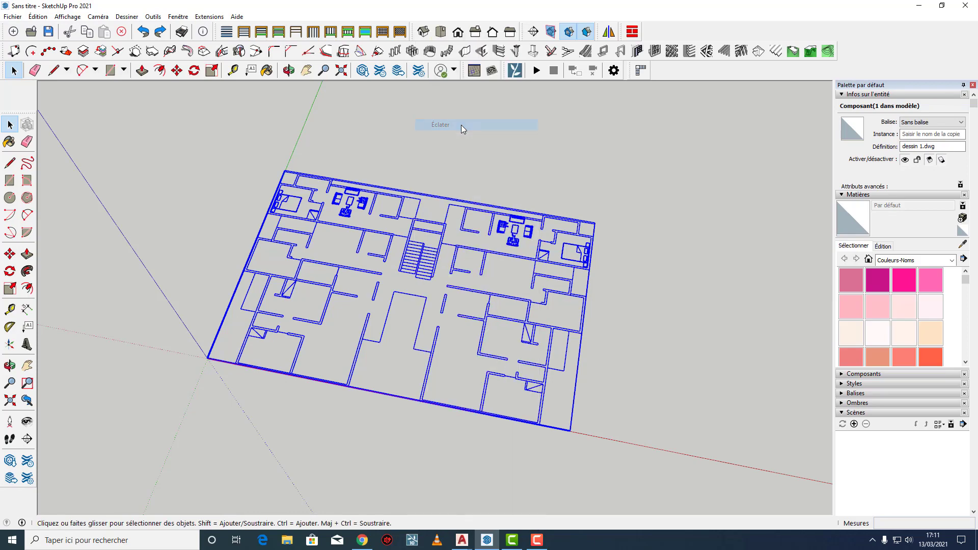
# Draw a line over the end of the short partition wall in the unfurnished right-hand apartment to generate a face for the plan.
pyautogui.click(454, 190)
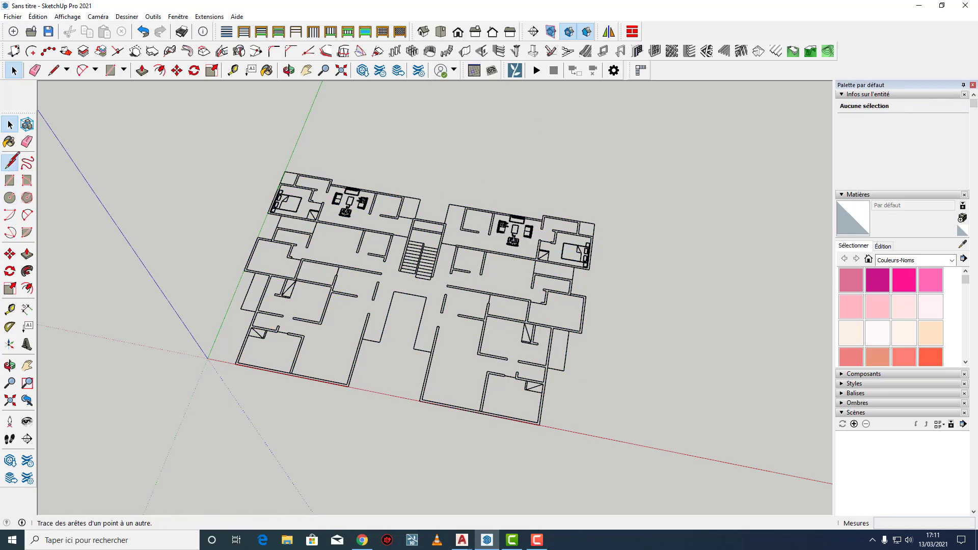
pyautogui.click(10, 163)
pyautogui.scroll(2, 374, 333)
pyautogui.moveTo(395, 336); pyautogui.dragTo(445, 319, button='middle')
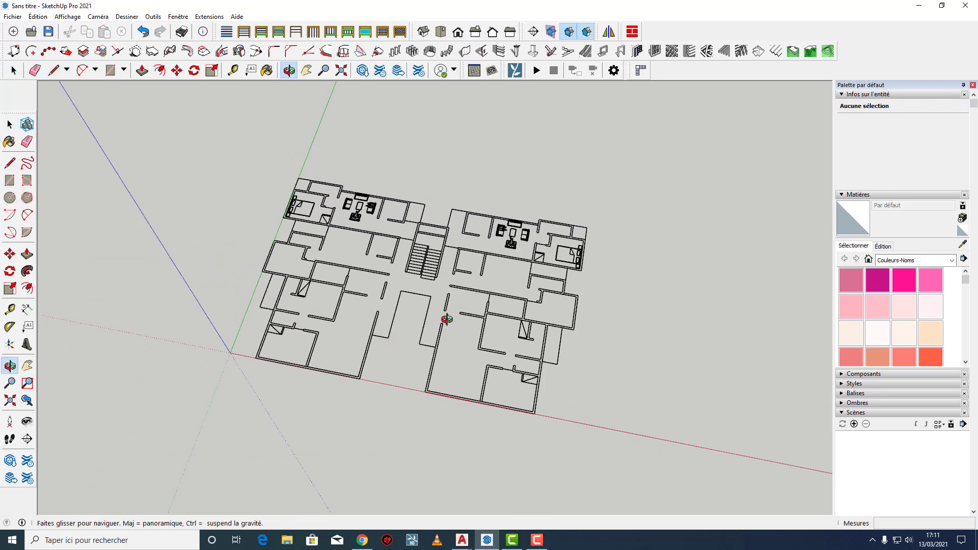
pyautogui.scroll(5, 448, 319)
pyautogui.scroll(1, 453, 320)
pyautogui.scroll(-1, 452, 320)
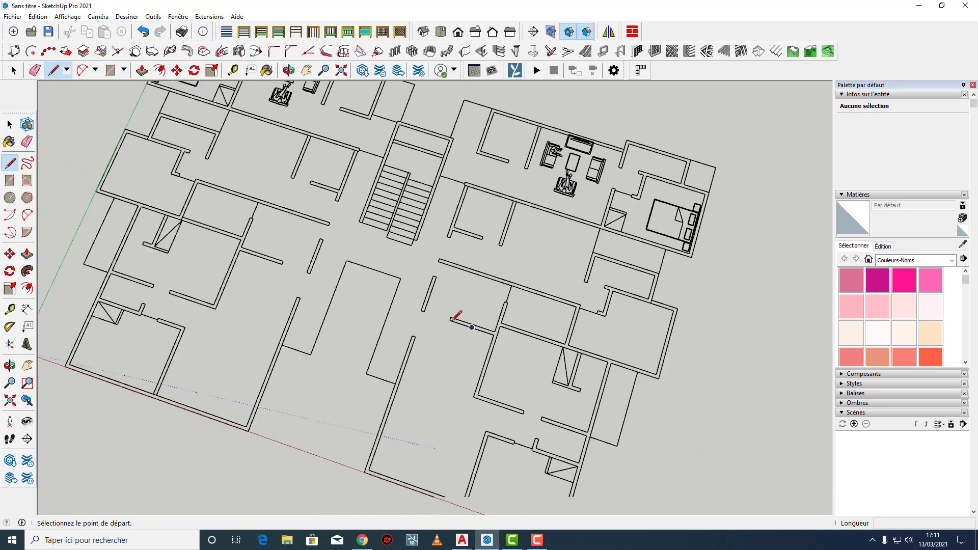
pyautogui.click(450, 319)
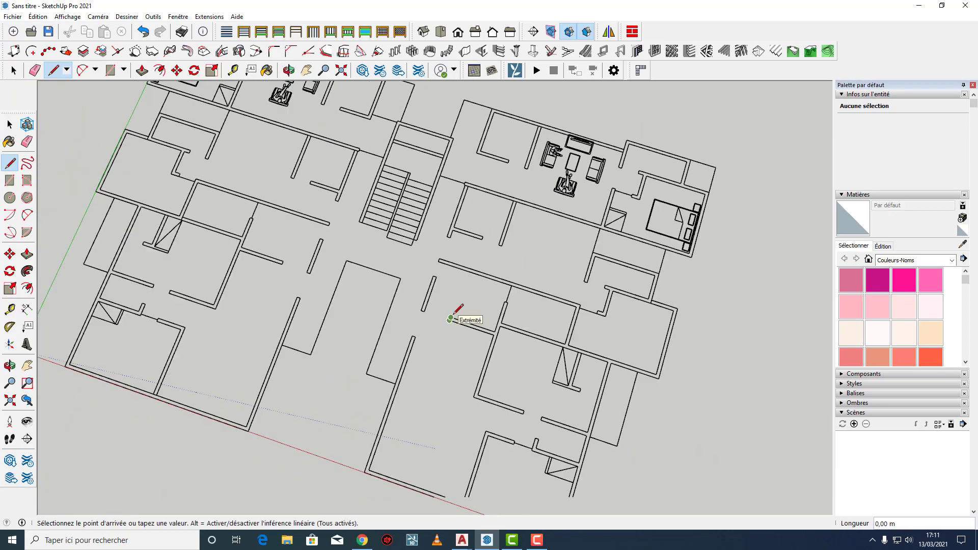
pyautogui.click(451, 319)
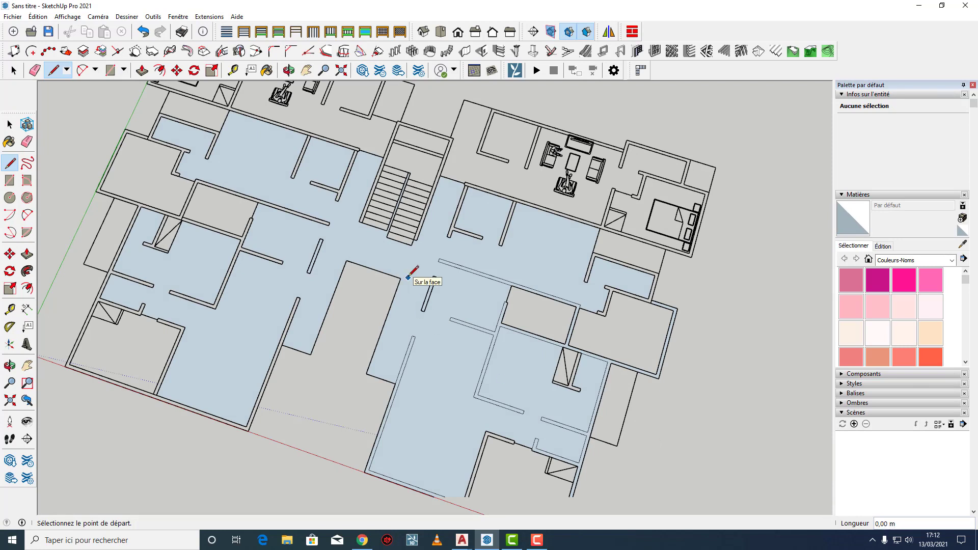
# Measure a wall's thickness with the Tape Measure tool, enter 0,15 as its true length and accept resizing the whole model.
pyautogui.click(11, 310)
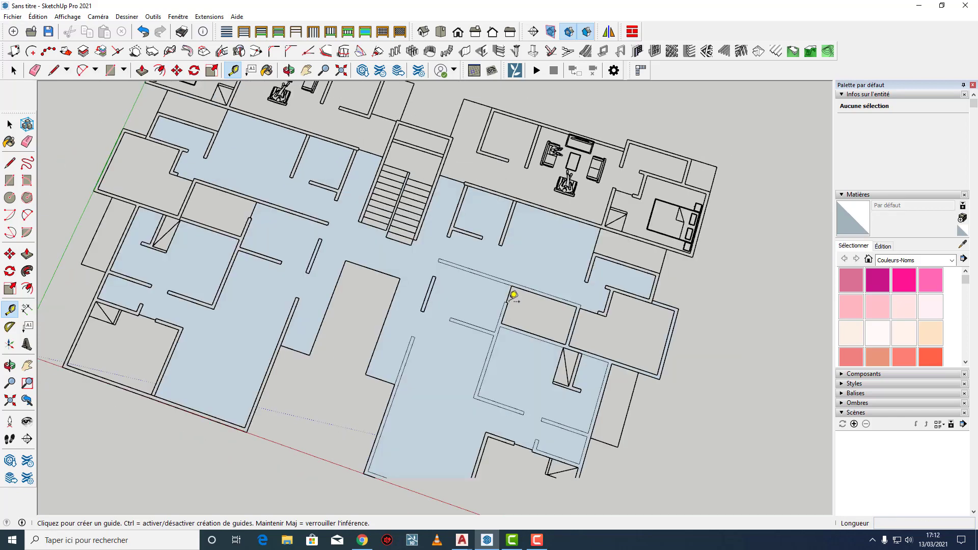
pyautogui.click(504, 301)
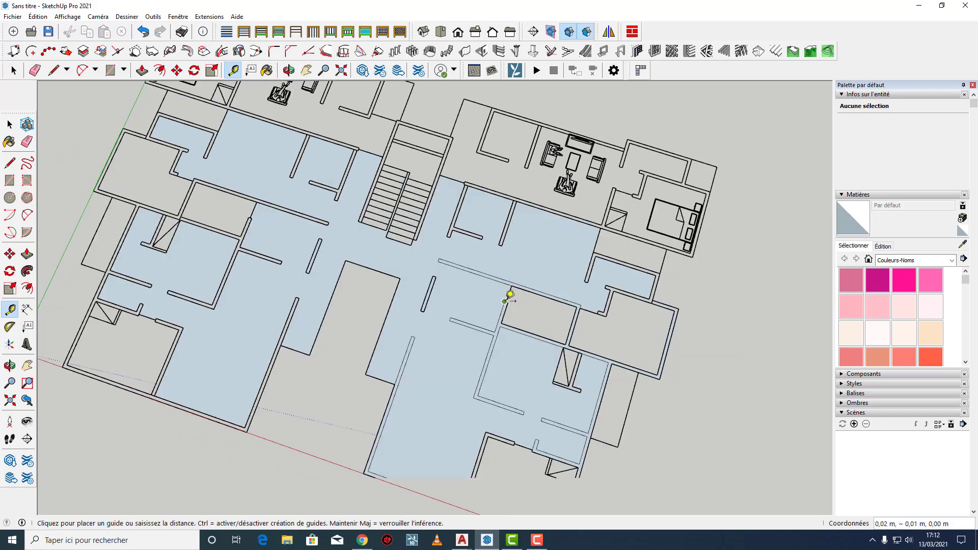
pyautogui.click(508, 301)
pyautogui.click(508, 302)
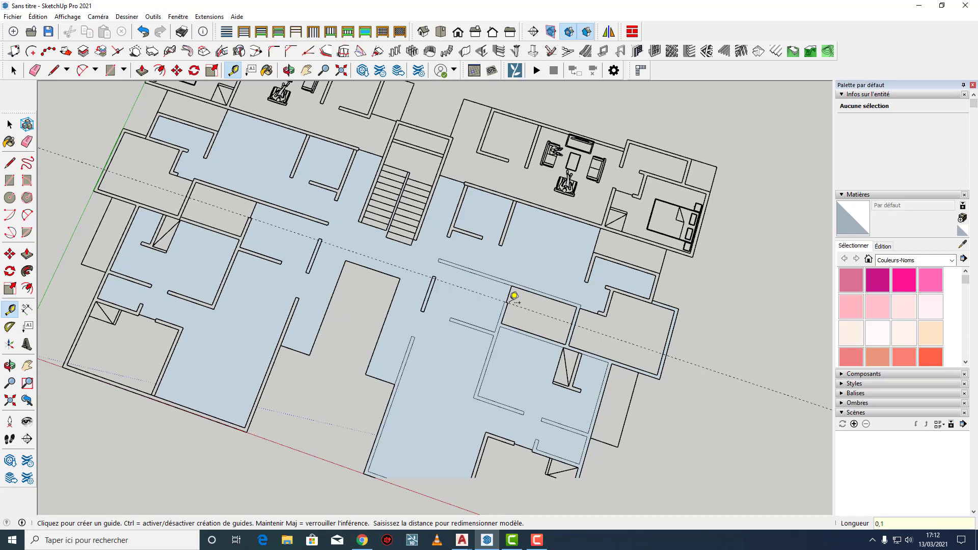
pyautogui.write('0,15')
pyautogui.press('Return')
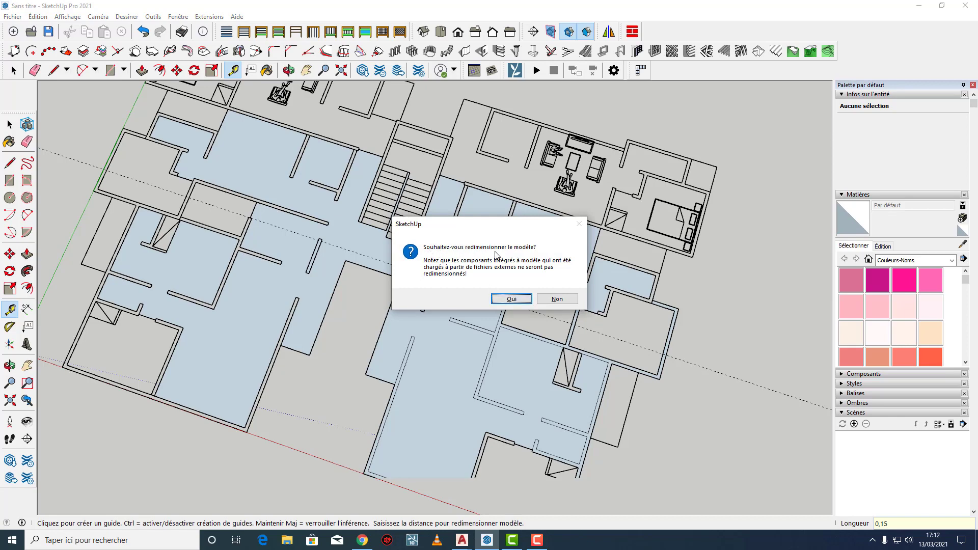
pyautogui.click(519, 298)
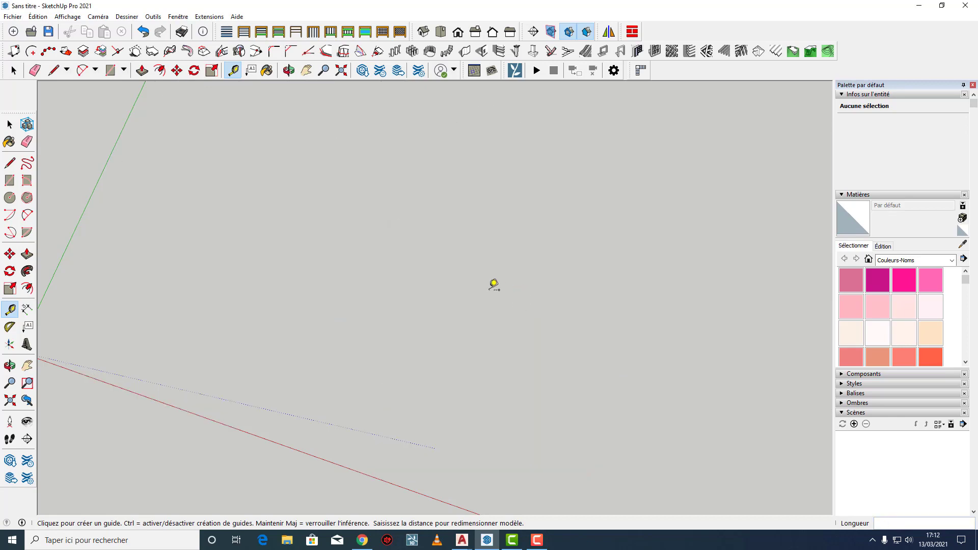
# Remove the stray guide line crossing the floor plan.
pyautogui.scroll(-6, 473, 273)
pyautogui.press('space')
pyautogui.scroll(-3, 426, 277)
pyautogui.scroll(6, 593, 273)
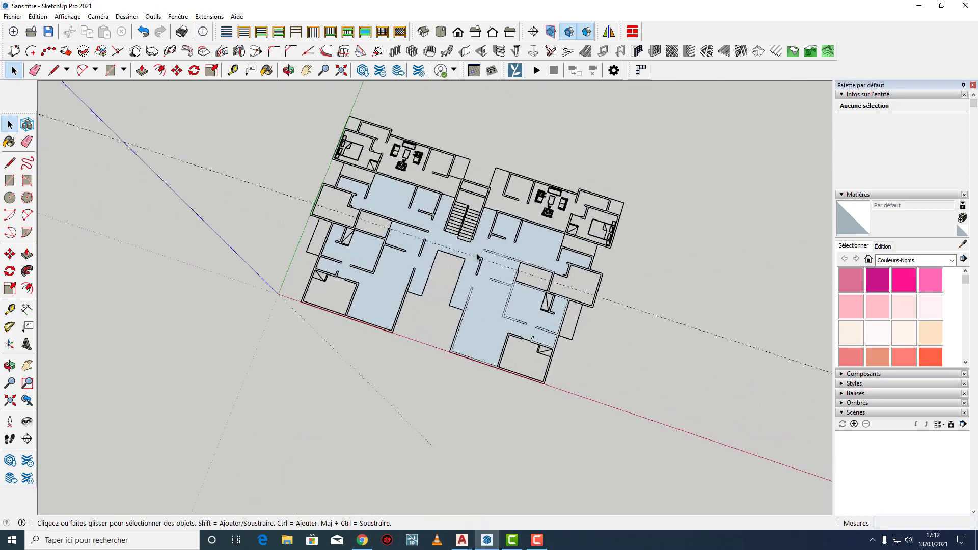
pyautogui.click(701, 333)
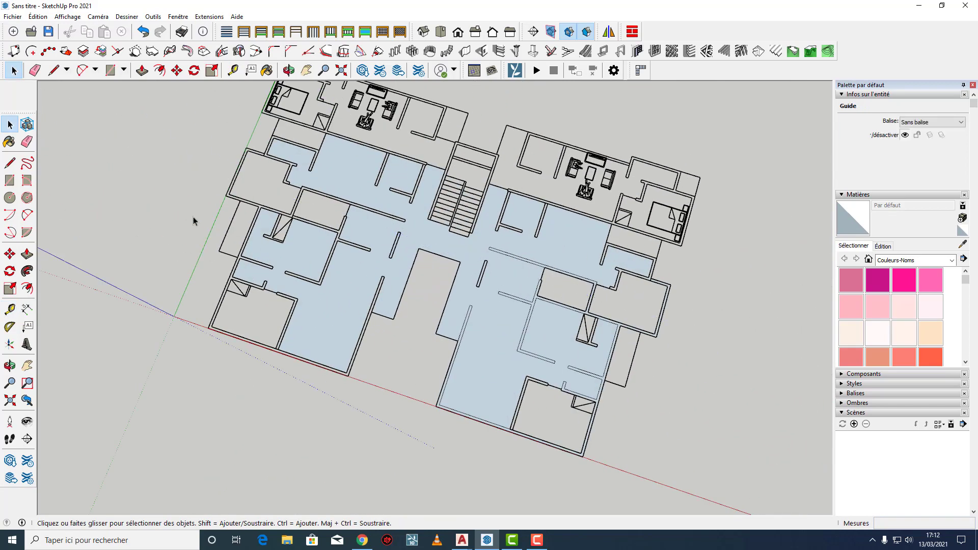
# Draw a line about 0,15 m long across the end of the short freestanding wall beside the right-hand side of the hall.
pyautogui.click(9, 163)
pyautogui.scroll(5, 482, 254)
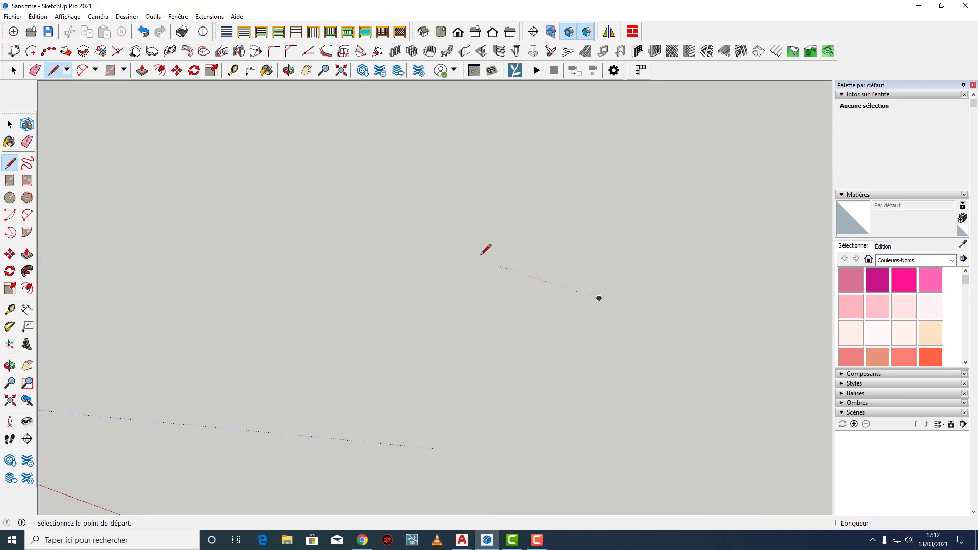
pyautogui.scroll(-5, 481, 255)
pyautogui.scroll(6, 480, 254)
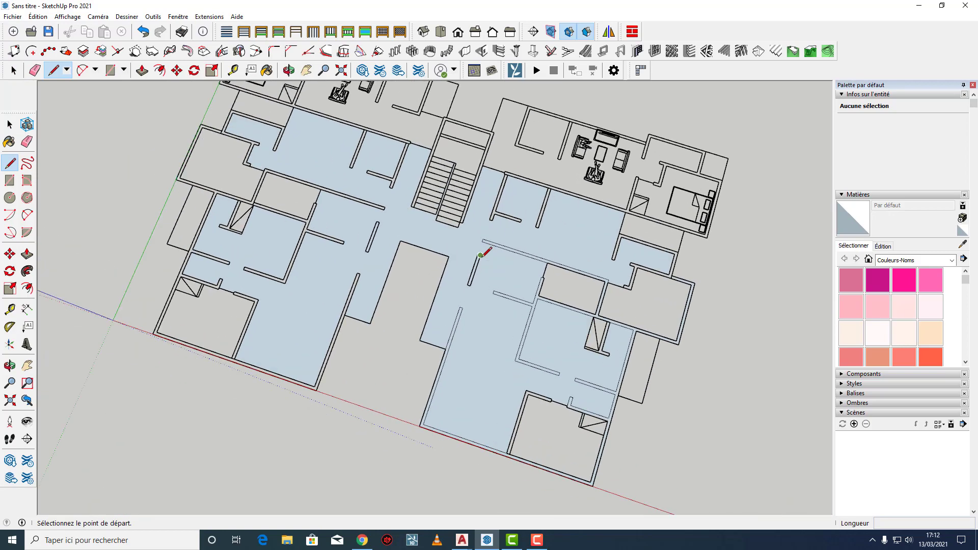
pyautogui.scroll(-6, 482, 255)
pyautogui.click(480, 254)
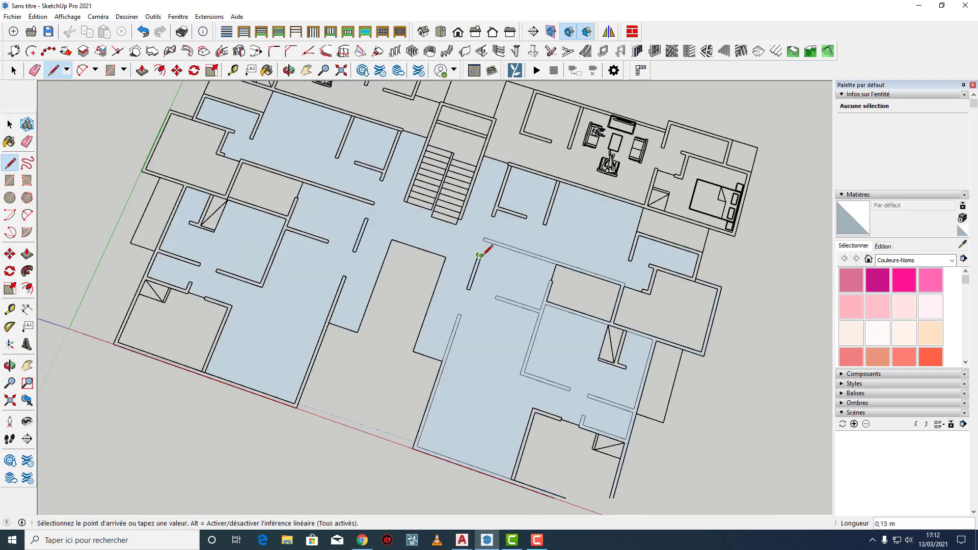
pyautogui.press('Escape')
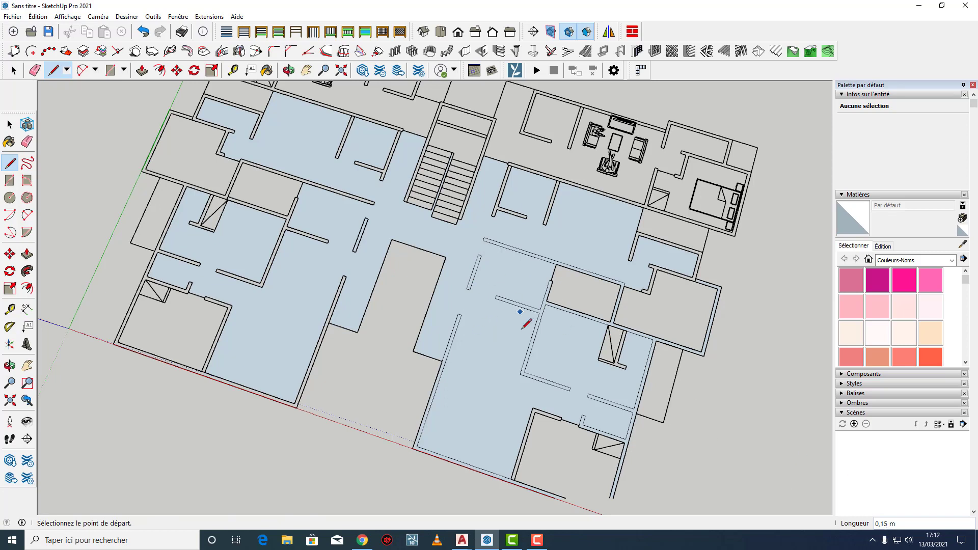
# Switch to AutoCAD and measure the distance from the partition wall's end to the wall line right of the Hall.
pyautogui.click(496, 295)
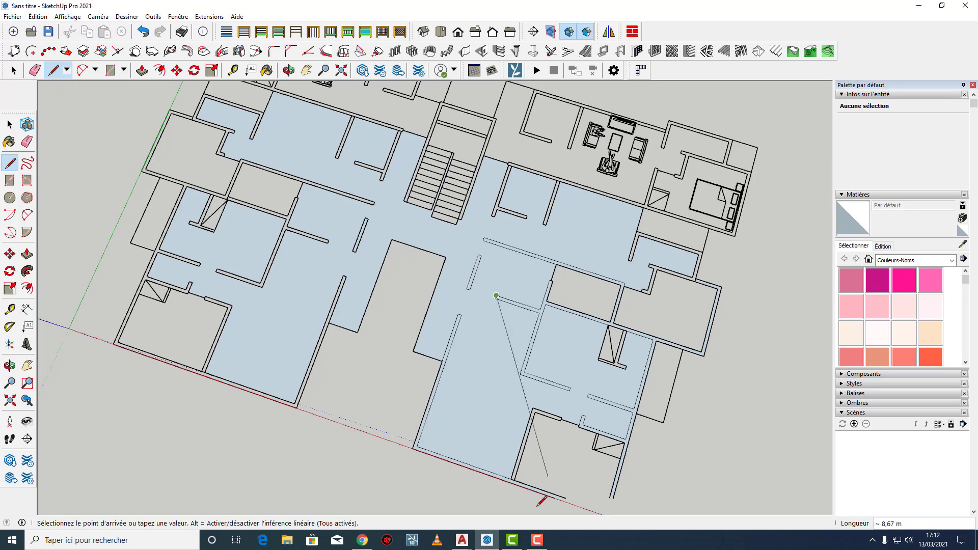
pyautogui.moveTo(462, 540)
pyautogui.click(572, 497)
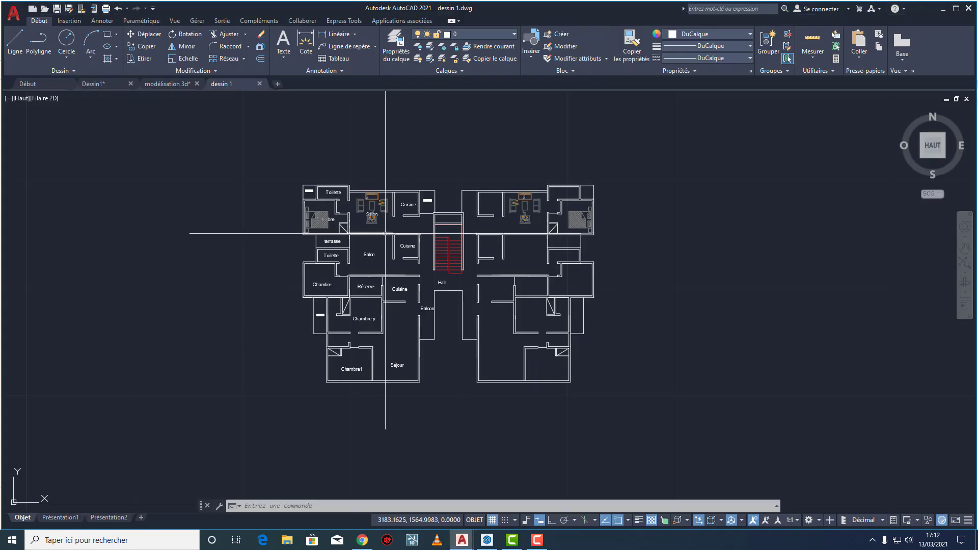
pyautogui.scroll(5, 382, 230)
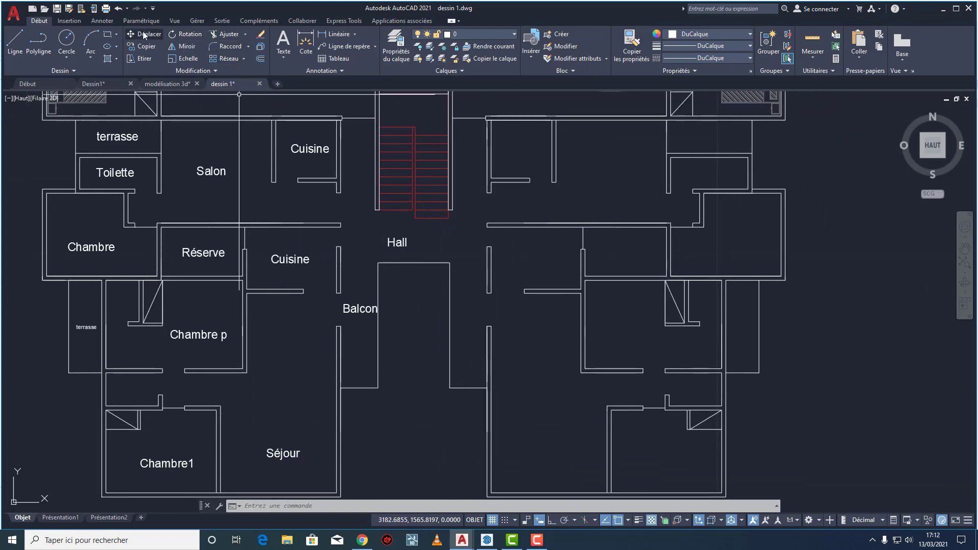
pyautogui.click(813, 40)
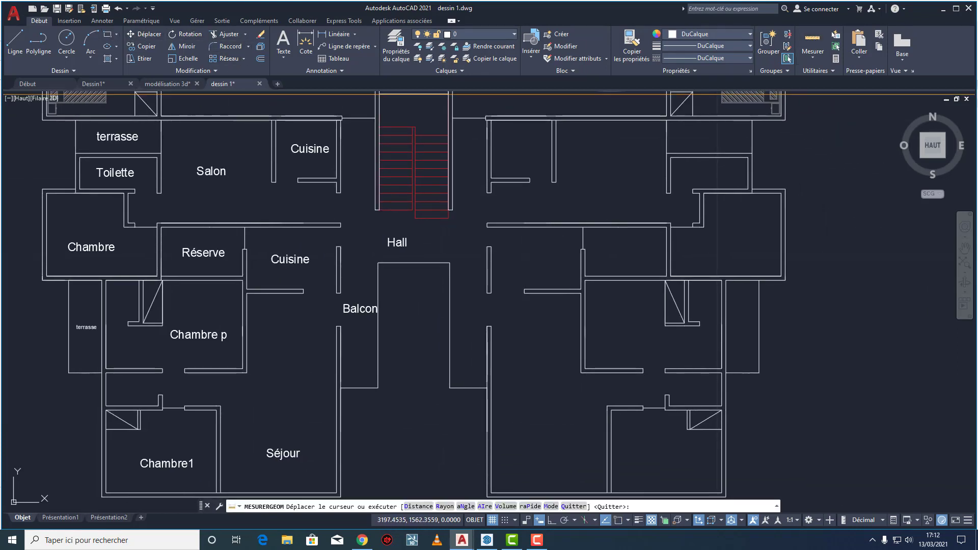
pyautogui.click(810, 60)
pyautogui.click(815, 77)
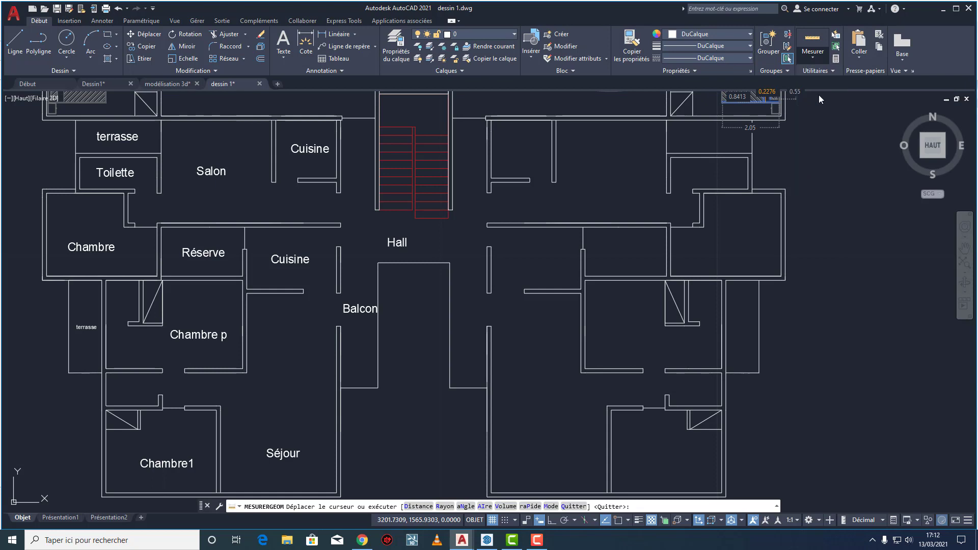
pyautogui.scroll(4, 533, 296)
pyautogui.click(534, 305)
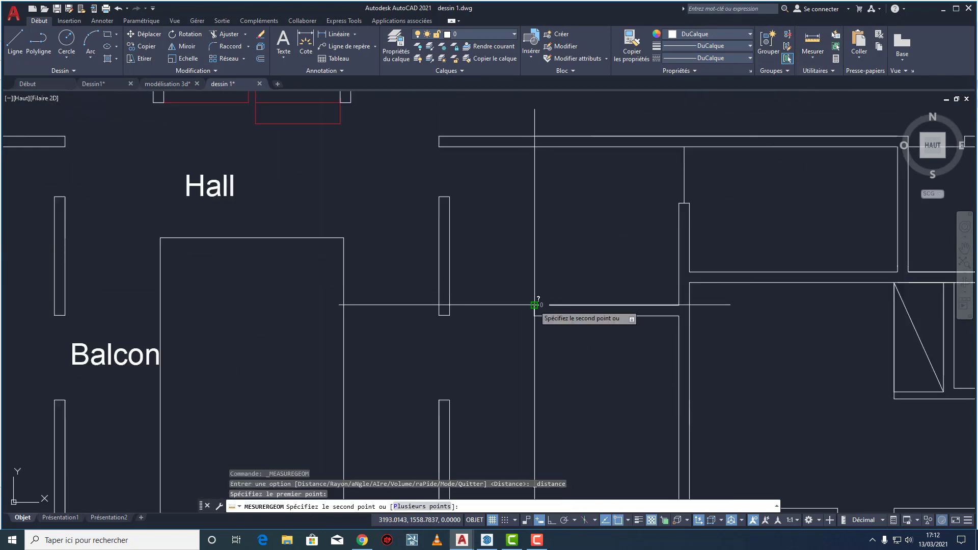
pyautogui.click(450, 305)
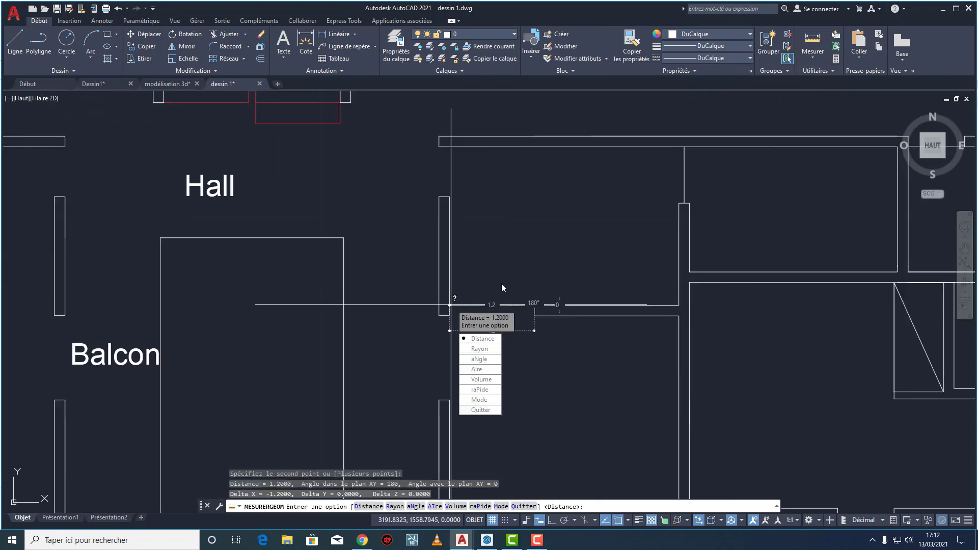
pyautogui.press('Escape')
# Examine the AutoCAD floor plan around the hall and staircase, and switch back to SketchUp.
pyautogui.scroll(-8, 501, 284)
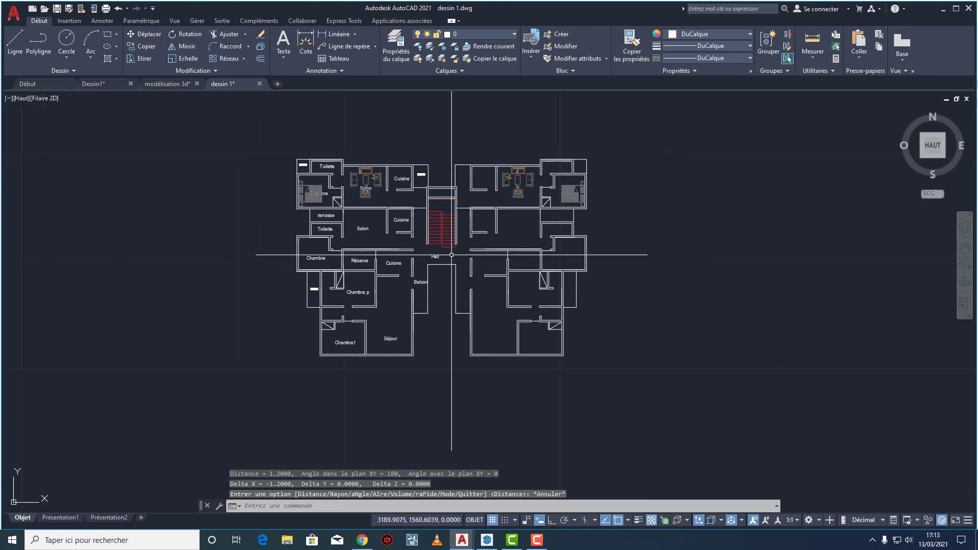
pyautogui.scroll(2, 431, 257)
pyautogui.scroll(4, 435, 268)
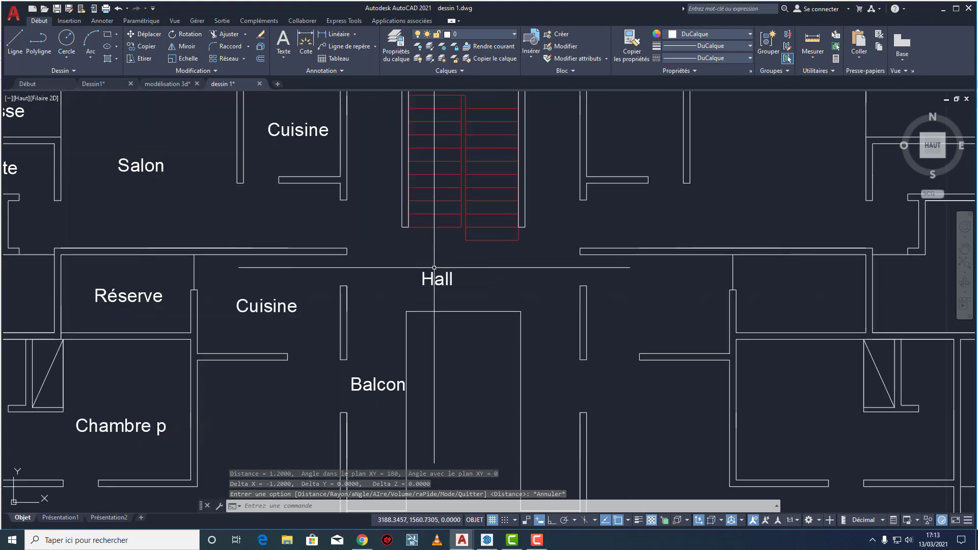
pyautogui.scroll(-4, 452, 270)
pyautogui.moveTo(452, 276); pyautogui.dragTo(477, 271, button='middle')
pyautogui.scroll(3, 459, 253)
pyautogui.scroll(-3, 463, 244)
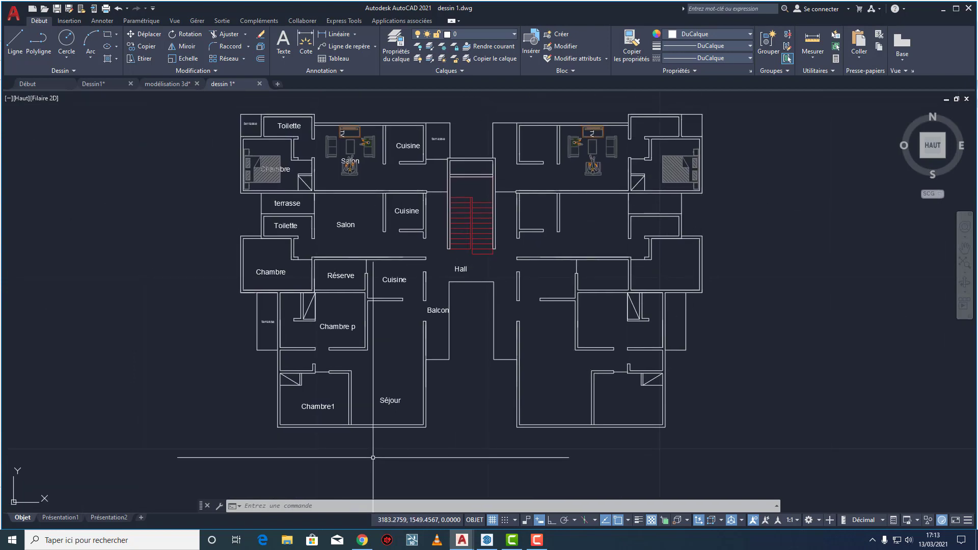
pyautogui.moveTo(490, 544)
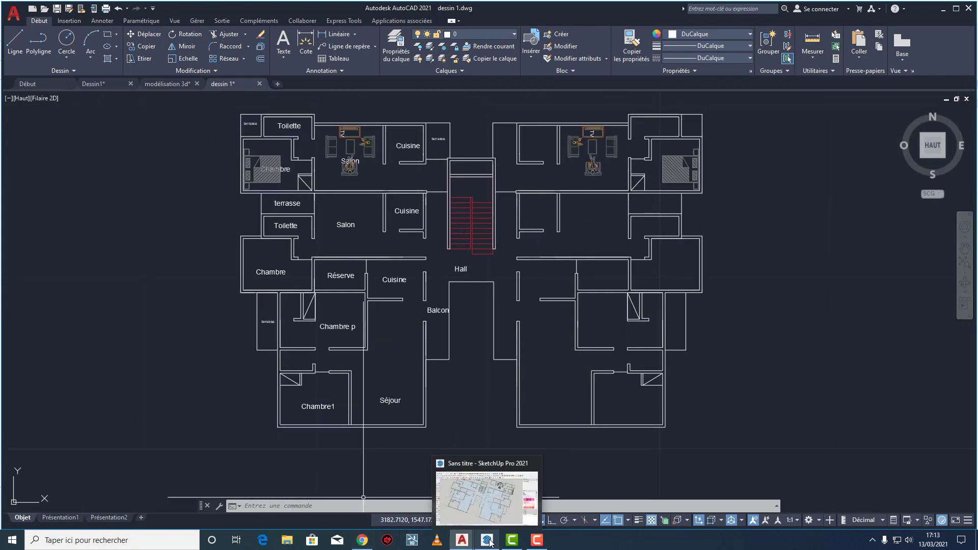
pyautogui.click(489, 506)
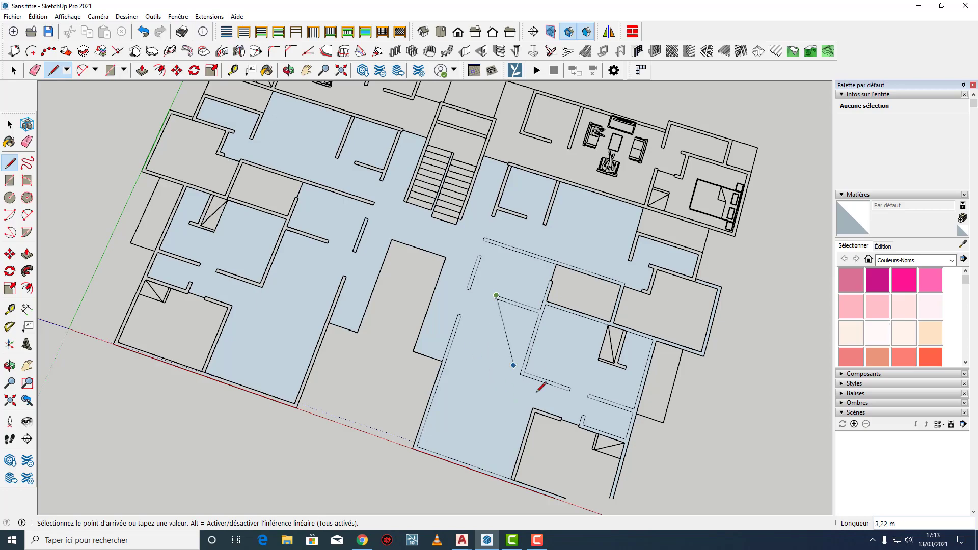
pyautogui.click(537, 540)
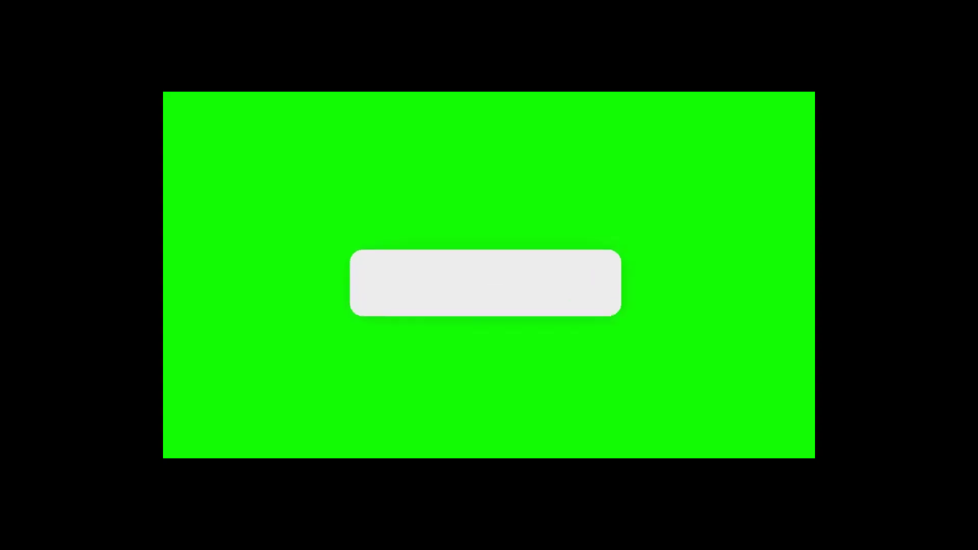